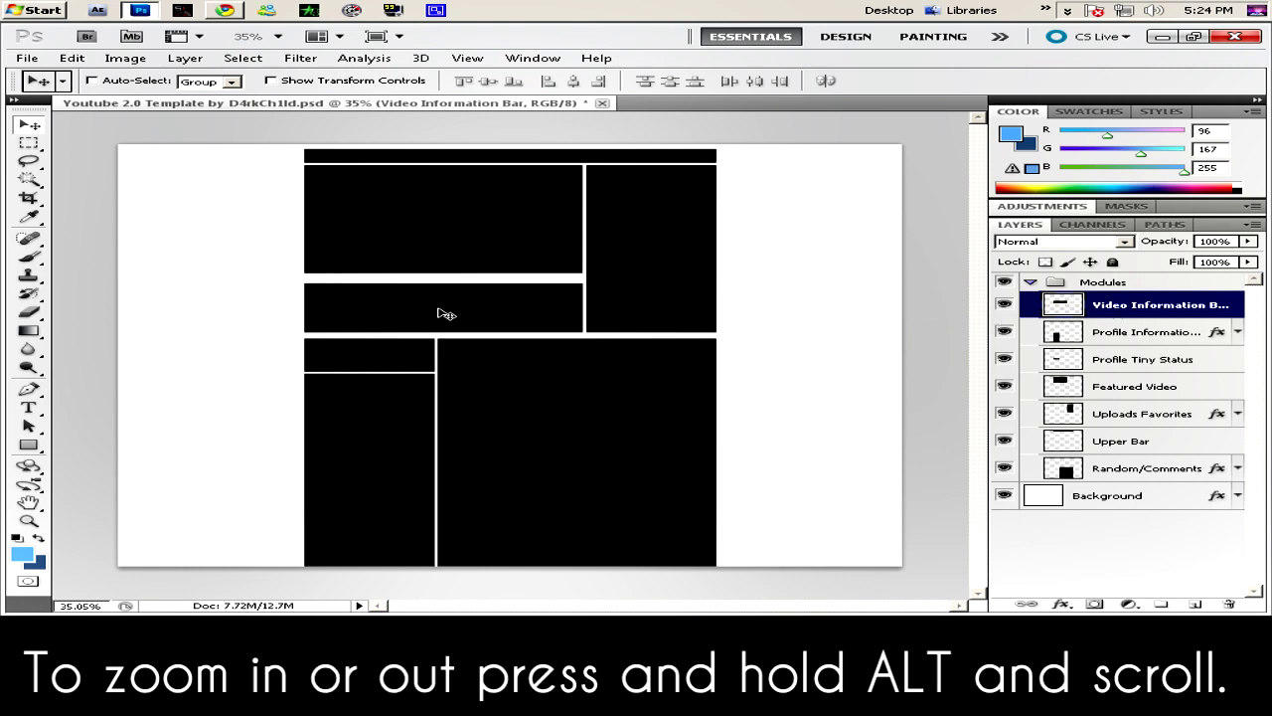
# Zoom the template from 35% to about 75% so the black module blocks fill the view
pyautogui.scroll(2, 438, 314)
pyautogui.scroll(1, 442, 314)
pyautogui.scroll(1, 442, 314)
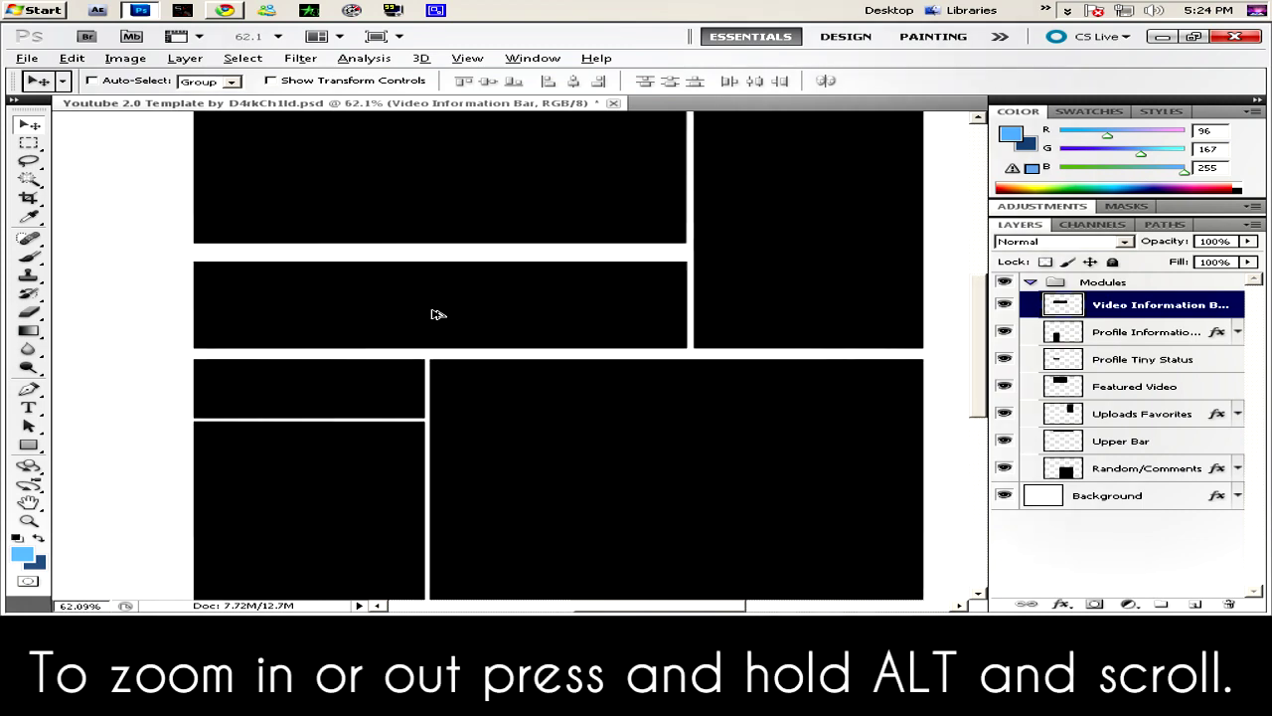
pyautogui.scroll(1, 443, 314)
pyautogui.scroll(1, 444, 313)
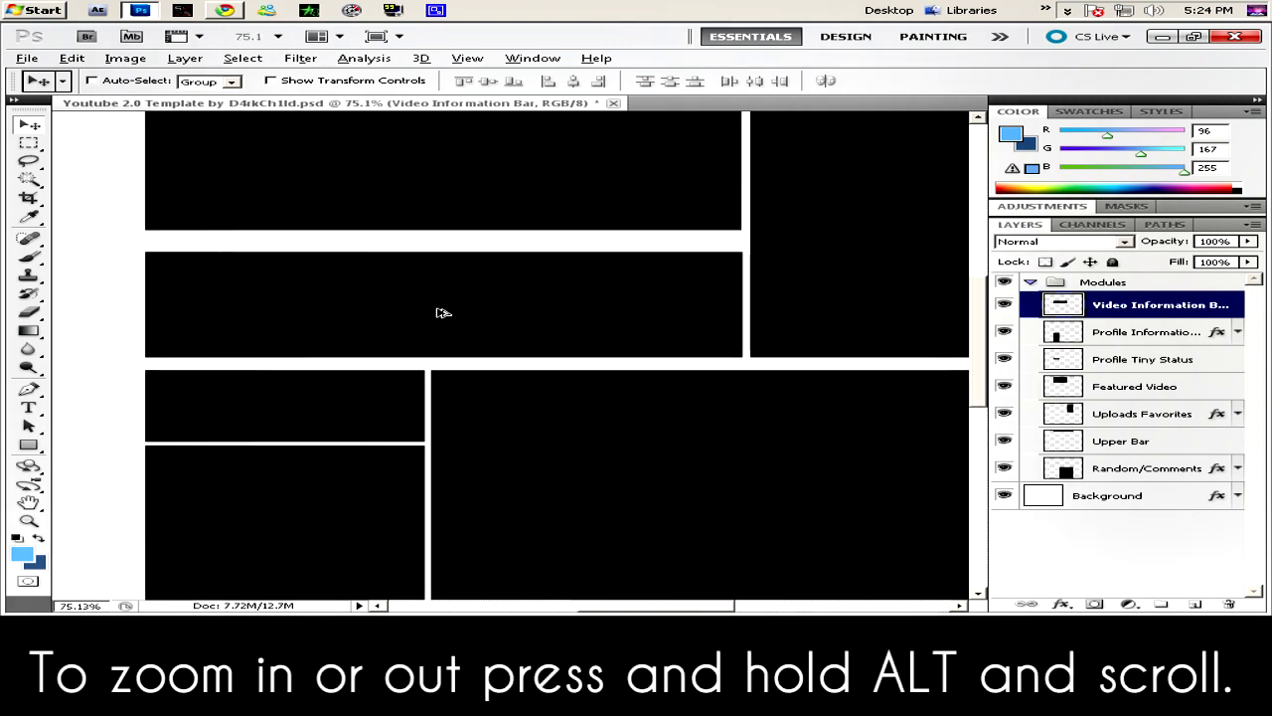
# Enable a Gradient Overlay in the Video Information Bar layer's Blending Options
pyautogui.rightClick(1132, 303)
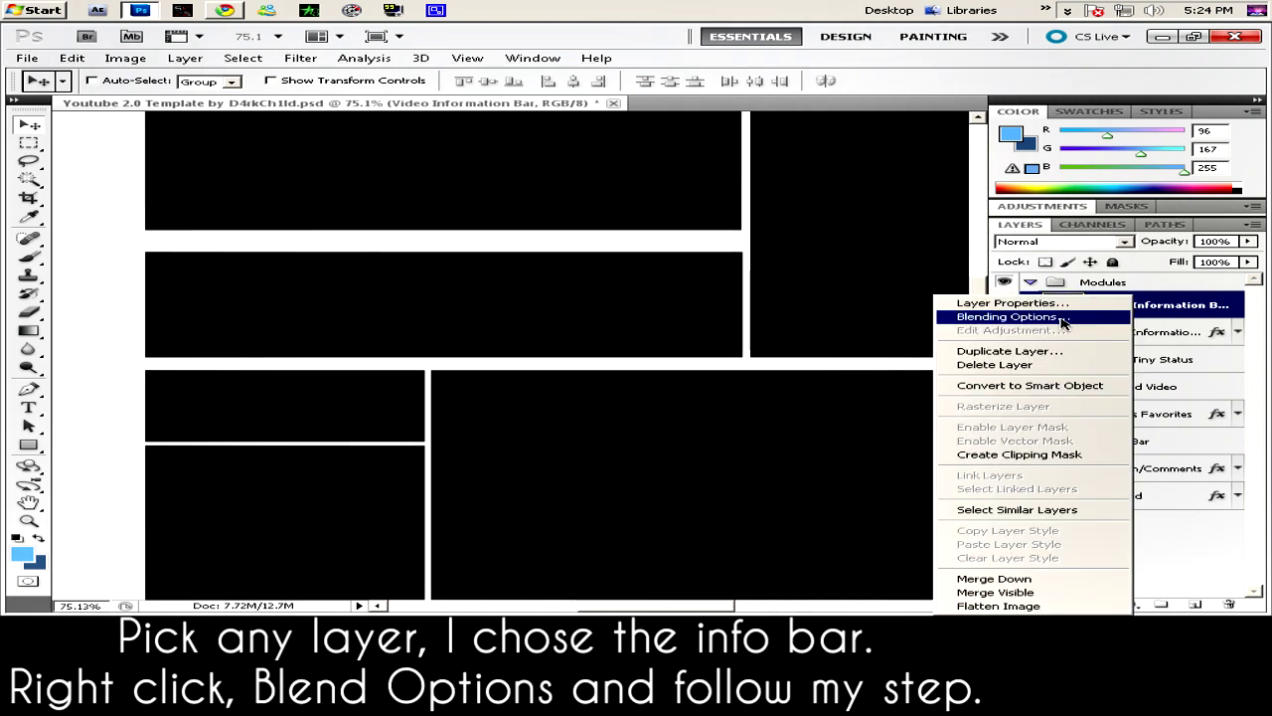
pyautogui.click(1061, 317)
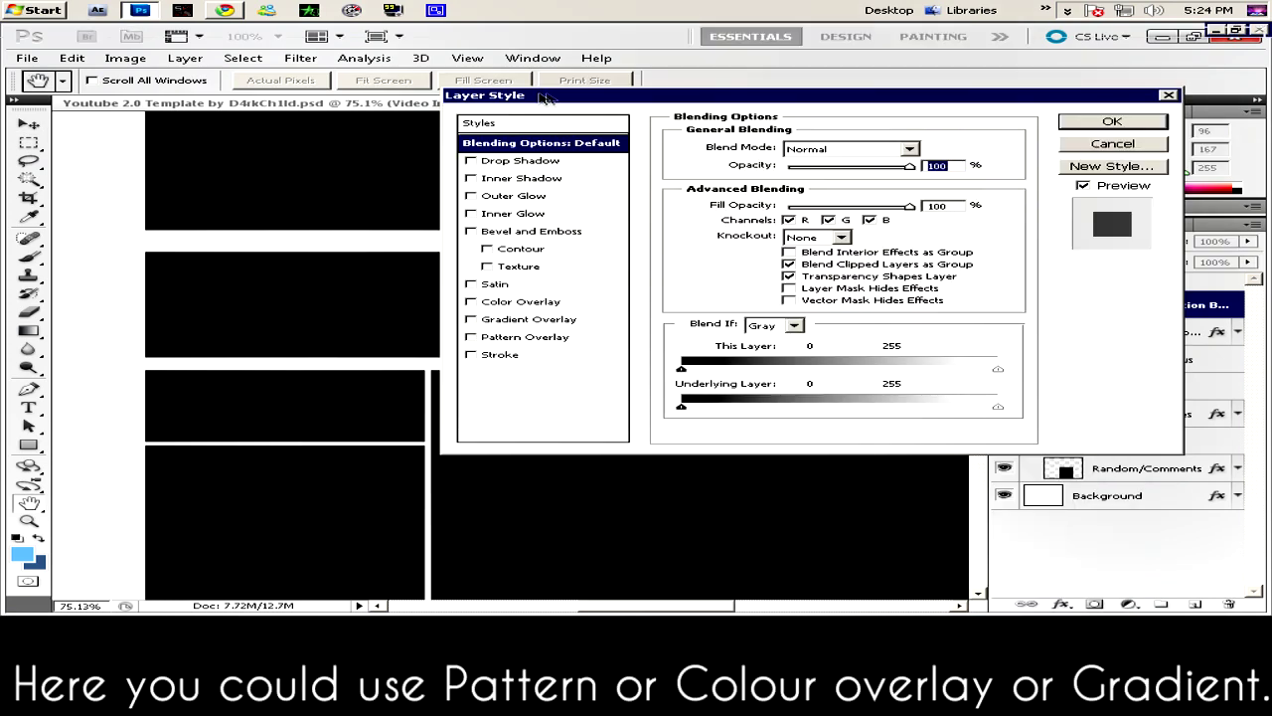
pyautogui.moveTo(545, 96); pyautogui.dragTo(750, 108)
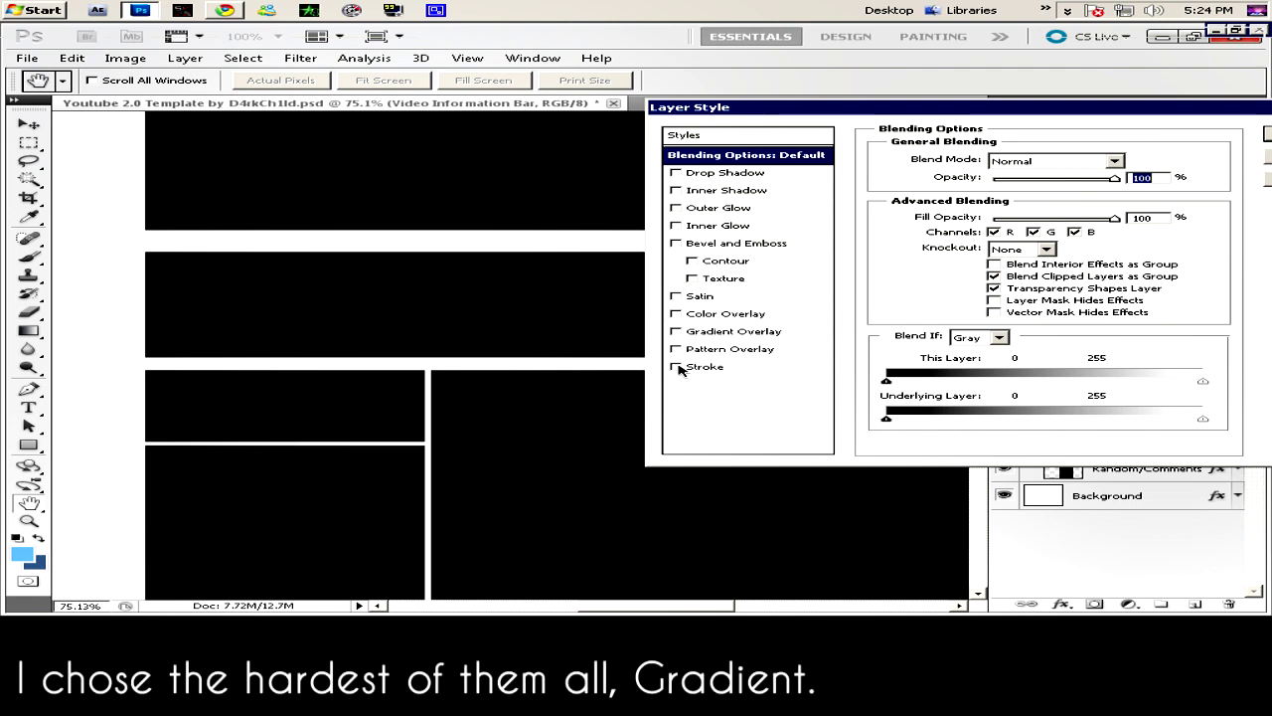
pyautogui.click(677, 332)
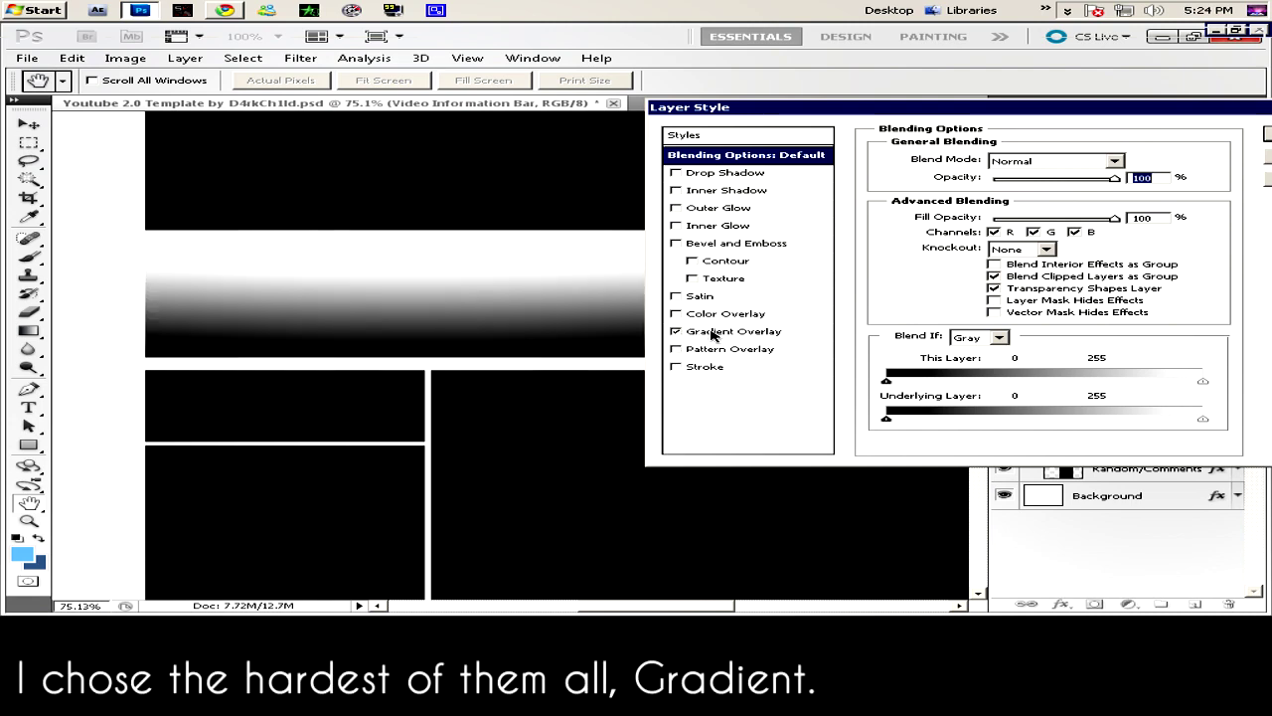
pyautogui.click(712, 334)
# Set the gradient overlay to Radial style, 77% opacity and 142% scale, adjusting its angle
pyautogui.click(1029, 214)
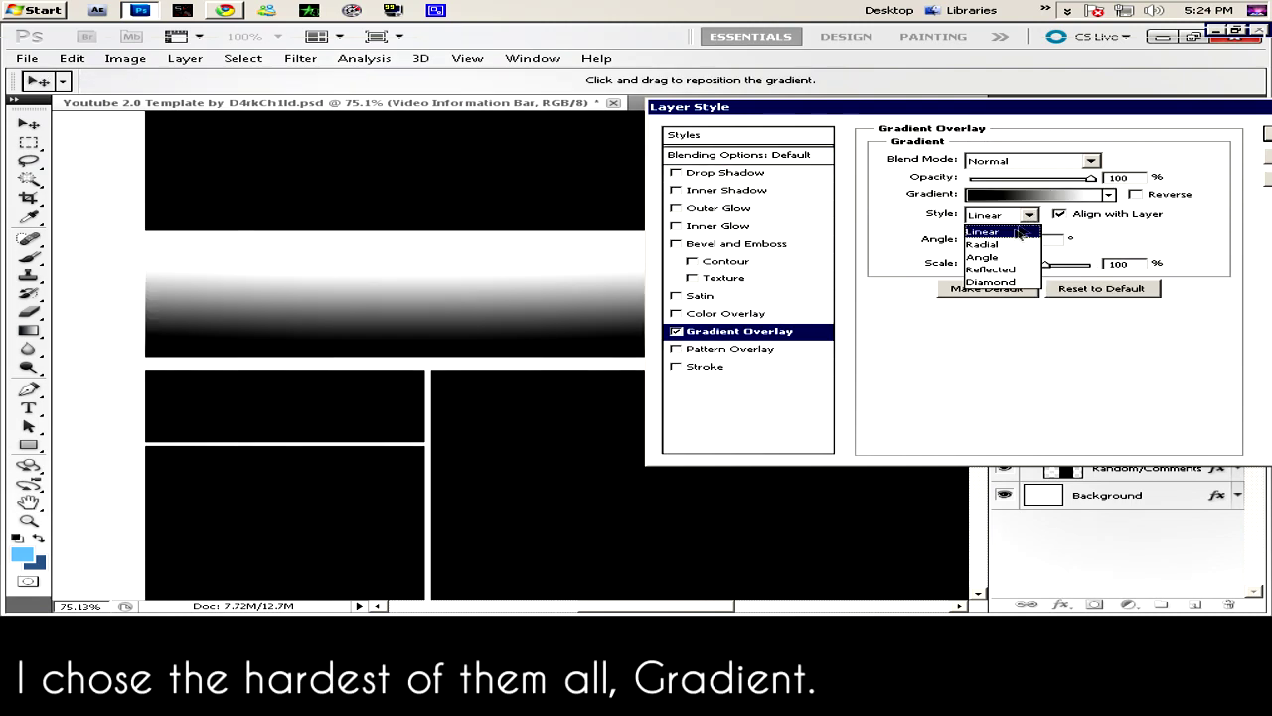
pyautogui.click(1004, 243)
pyautogui.press('Down')
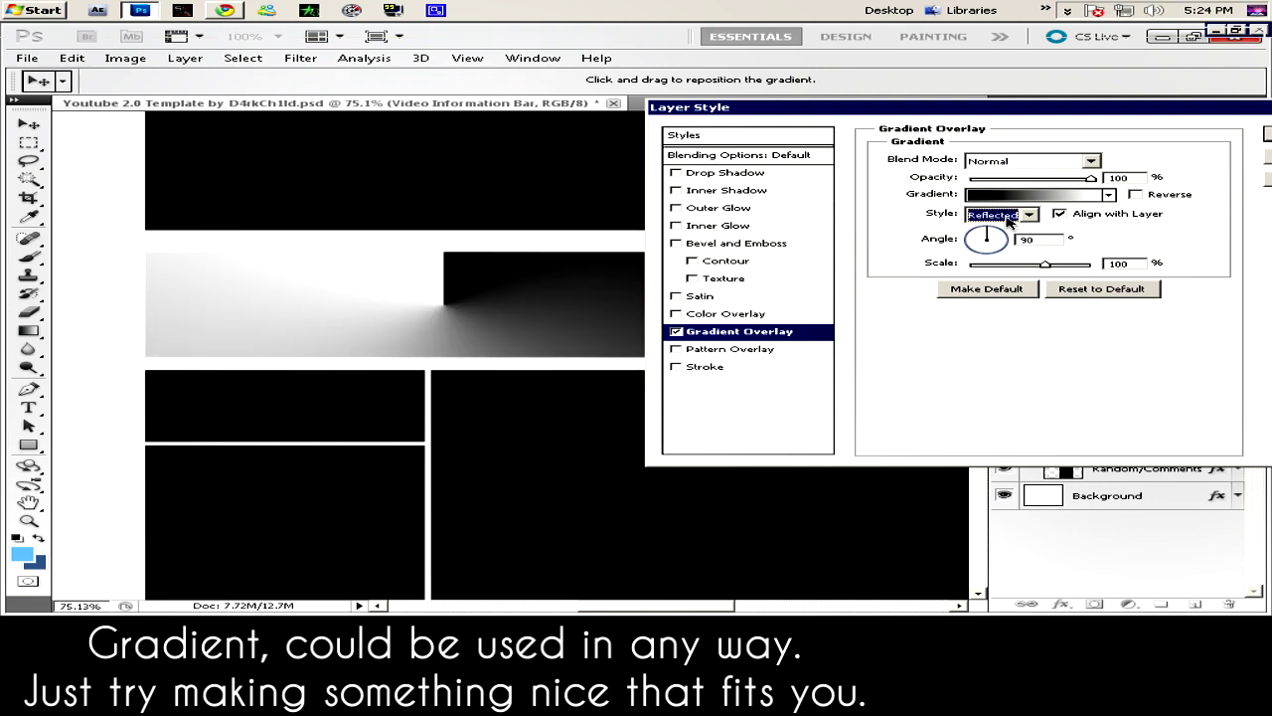
pyautogui.press('Down')
pyautogui.press('Up')
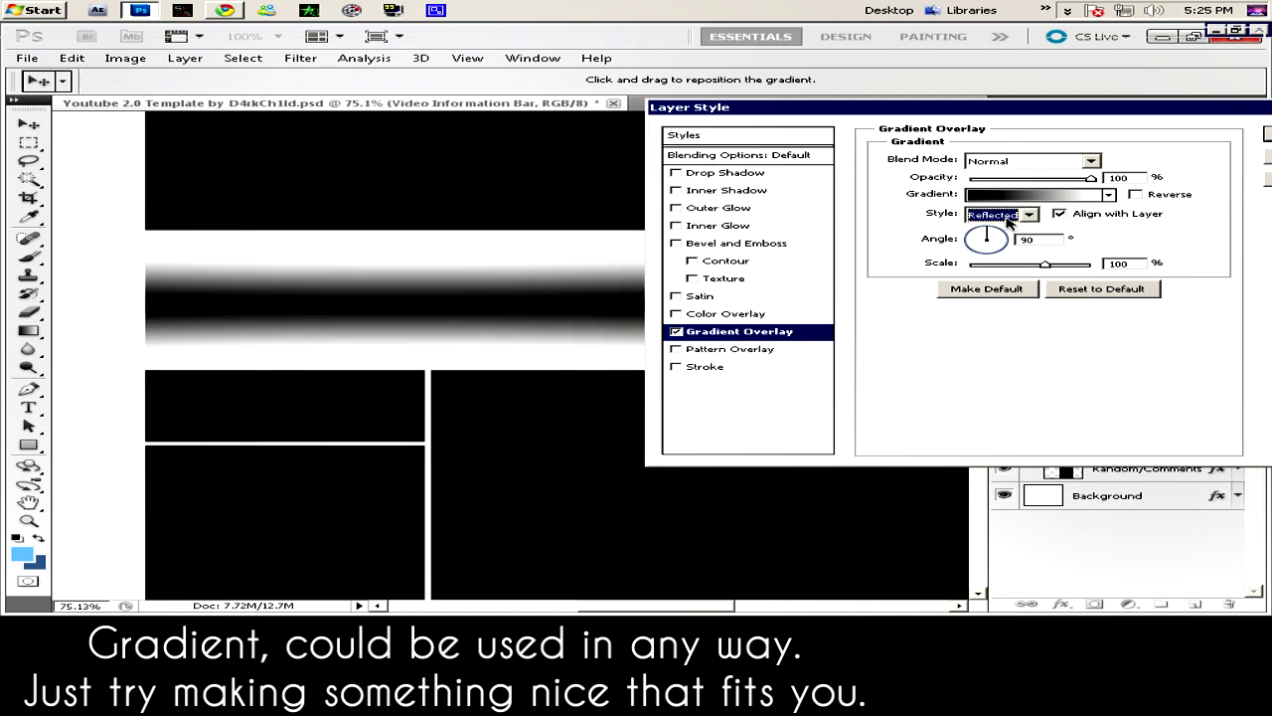
pyautogui.click(1009, 217)
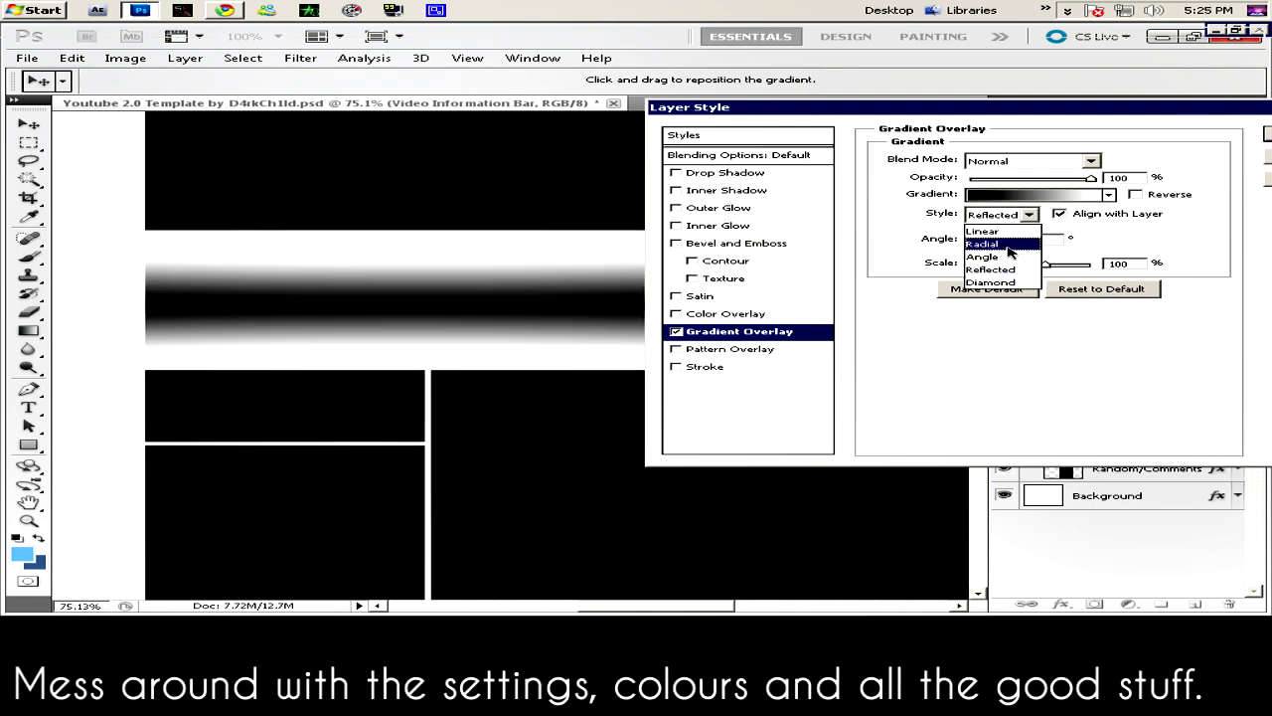
pyautogui.click(999, 244)
pyautogui.moveTo(999, 244)
pyautogui.mouseDown()
pyautogui.moveTo(1016, 244)
pyautogui.moveTo(976, 223)
pyautogui.mouseUp()
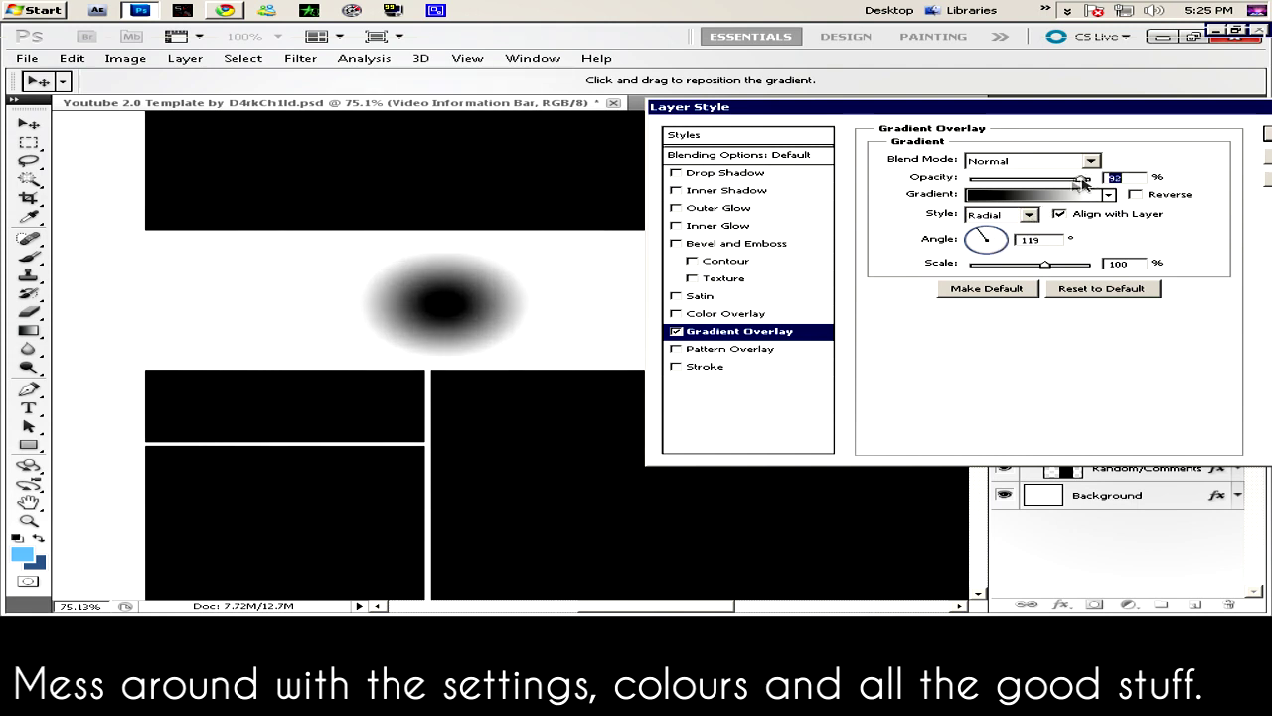
pyautogui.moveTo(1091, 179); pyautogui.dragTo(1062, 179)
pyautogui.moveTo(1048, 267); pyautogui.dragTo(1085, 265)
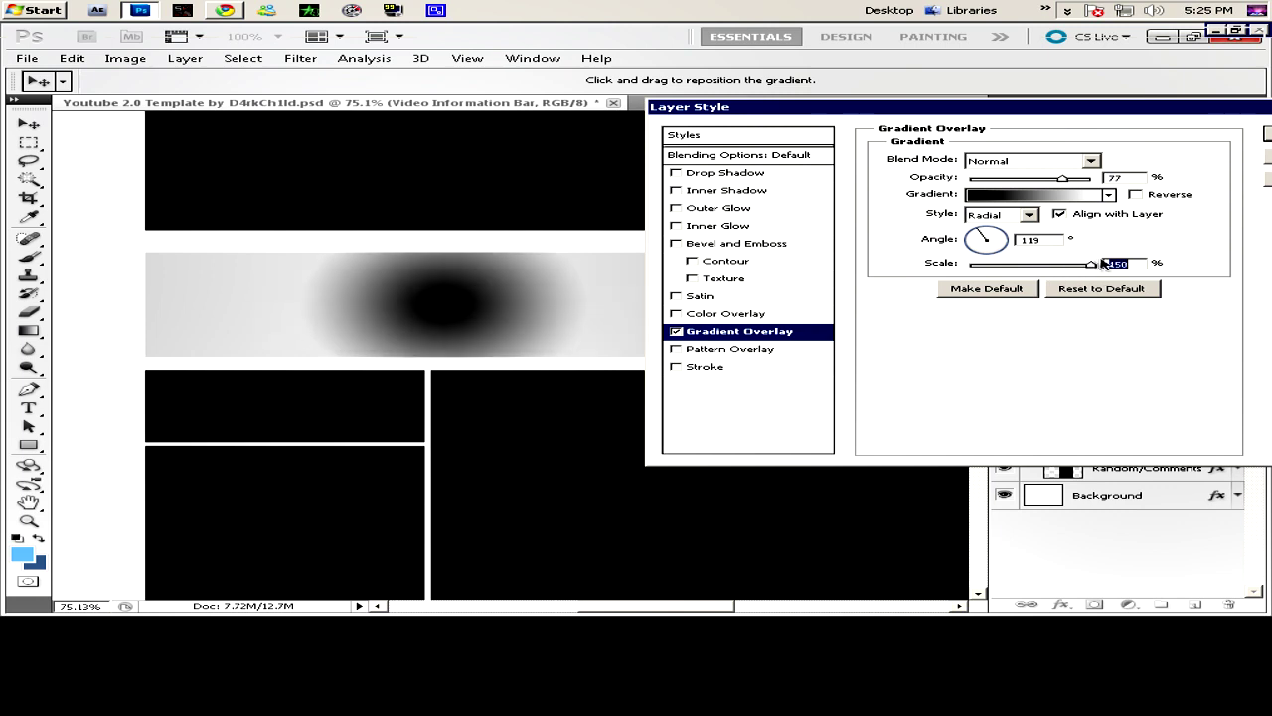
pyautogui.moveTo(994, 244)
pyautogui.mouseDown()
pyautogui.moveTo(974, 240)
pyautogui.moveTo(1002, 238)
pyautogui.mouseUp()
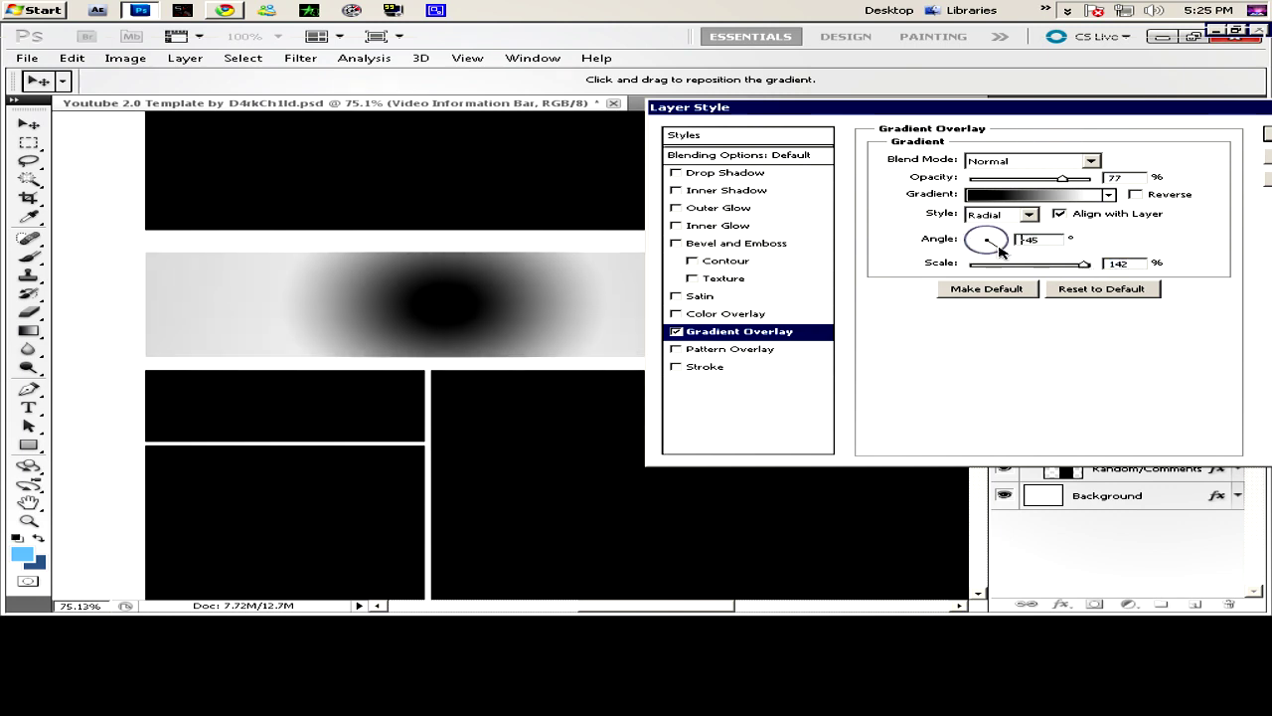
# Edit the overlay gradient to run from a white left stop to a light grey right stop
pyautogui.click(1012, 195)
pyautogui.moveTo(636, 77); pyautogui.dragTo(766, 75)
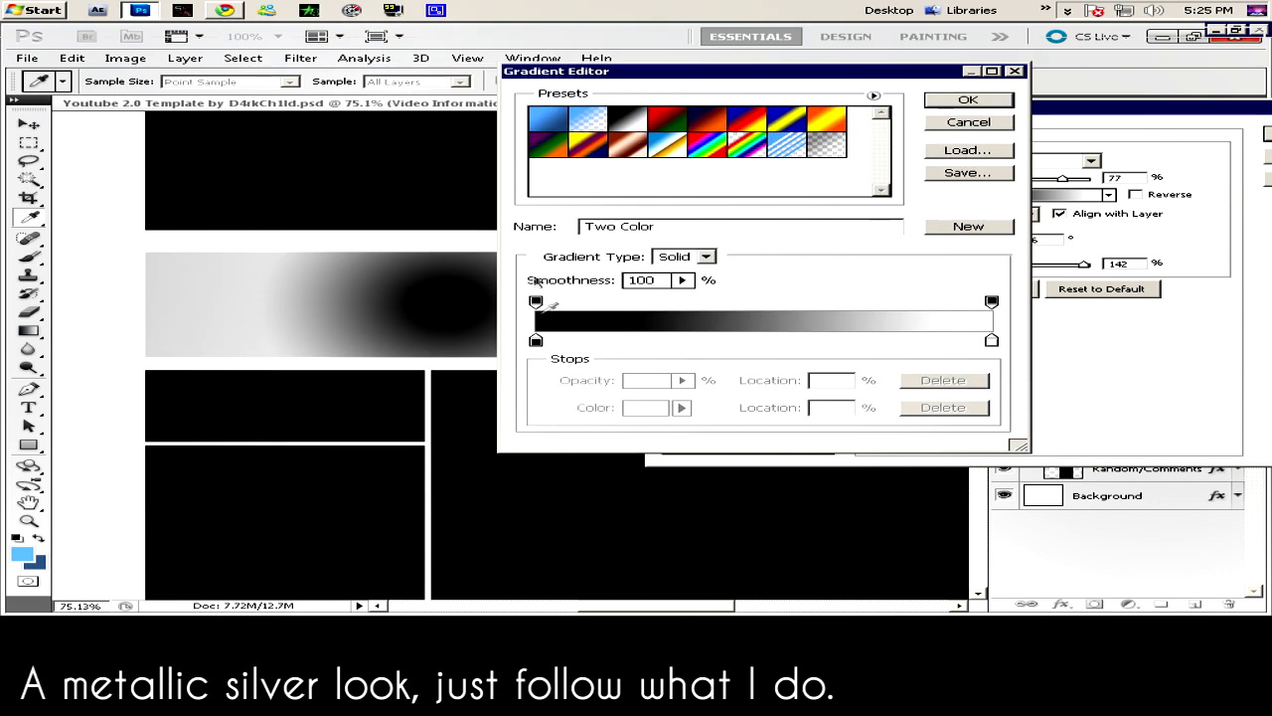
pyautogui.doubleClick(536, 340)
pyautogui.moveTo(753, 259); pyautogui.dragTo(736, 222)
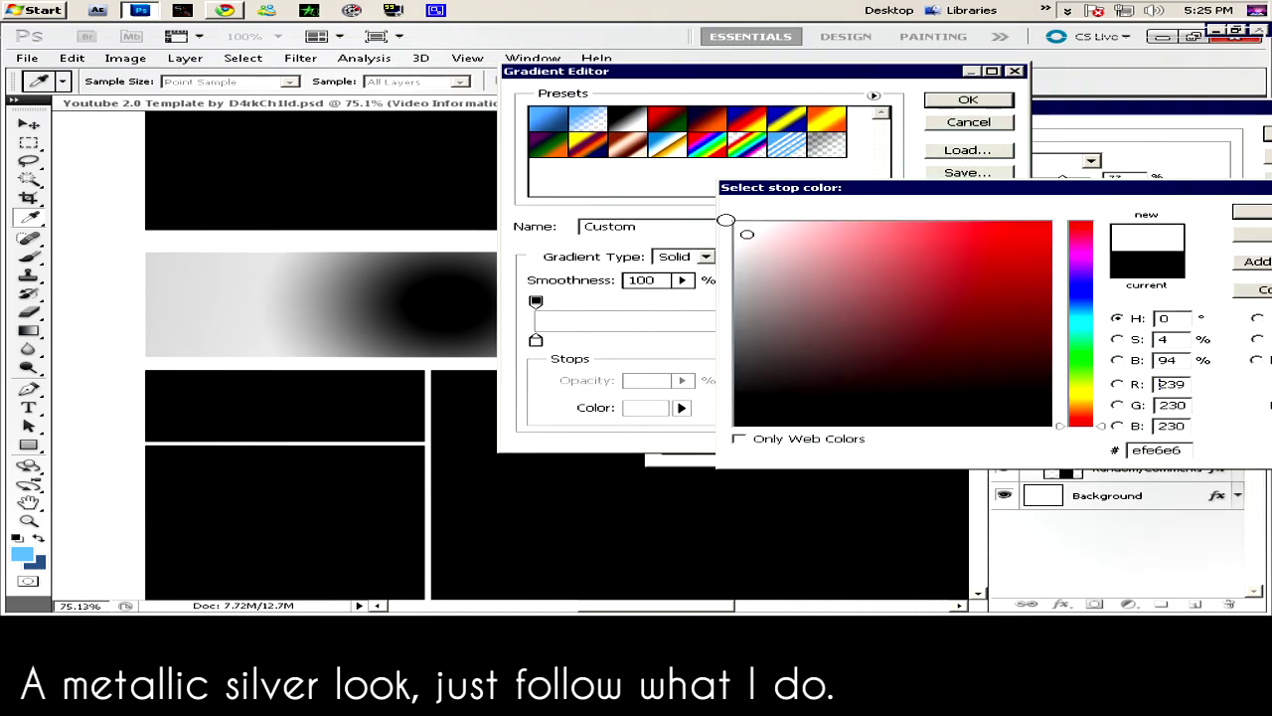
pyautogui.click(1250, 212)
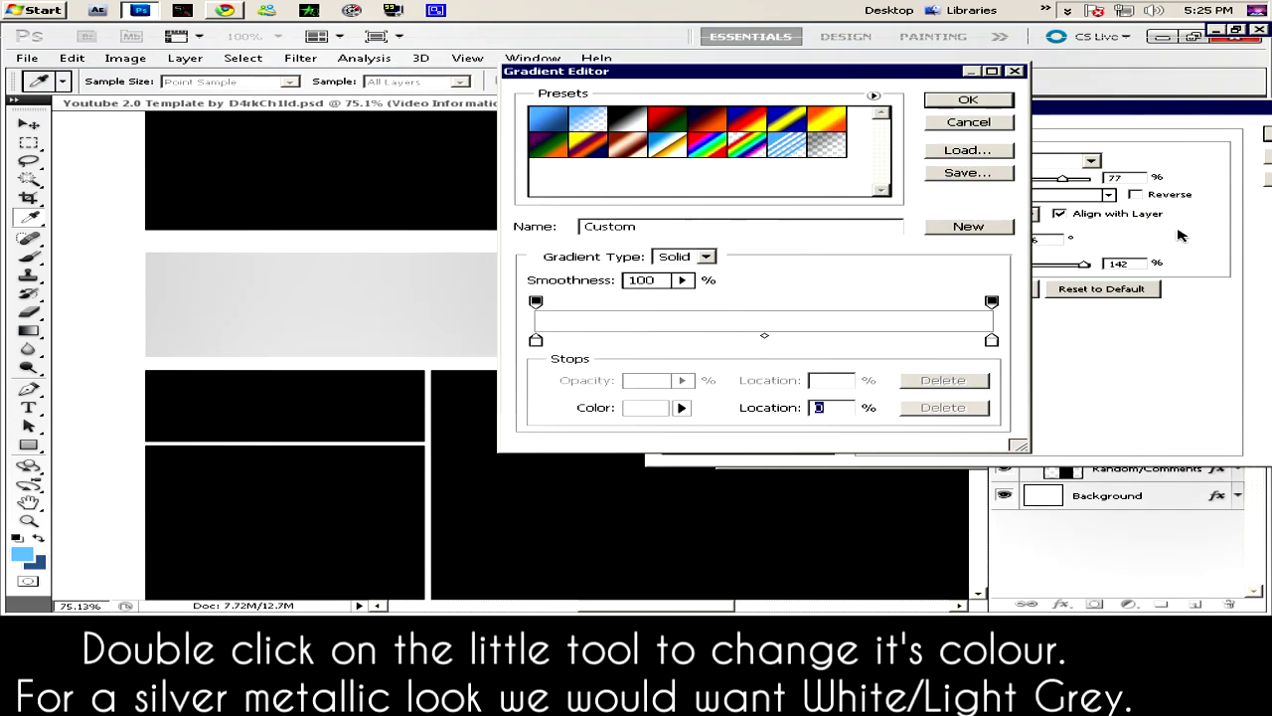
pyautogui.doubleClick(991, 340)
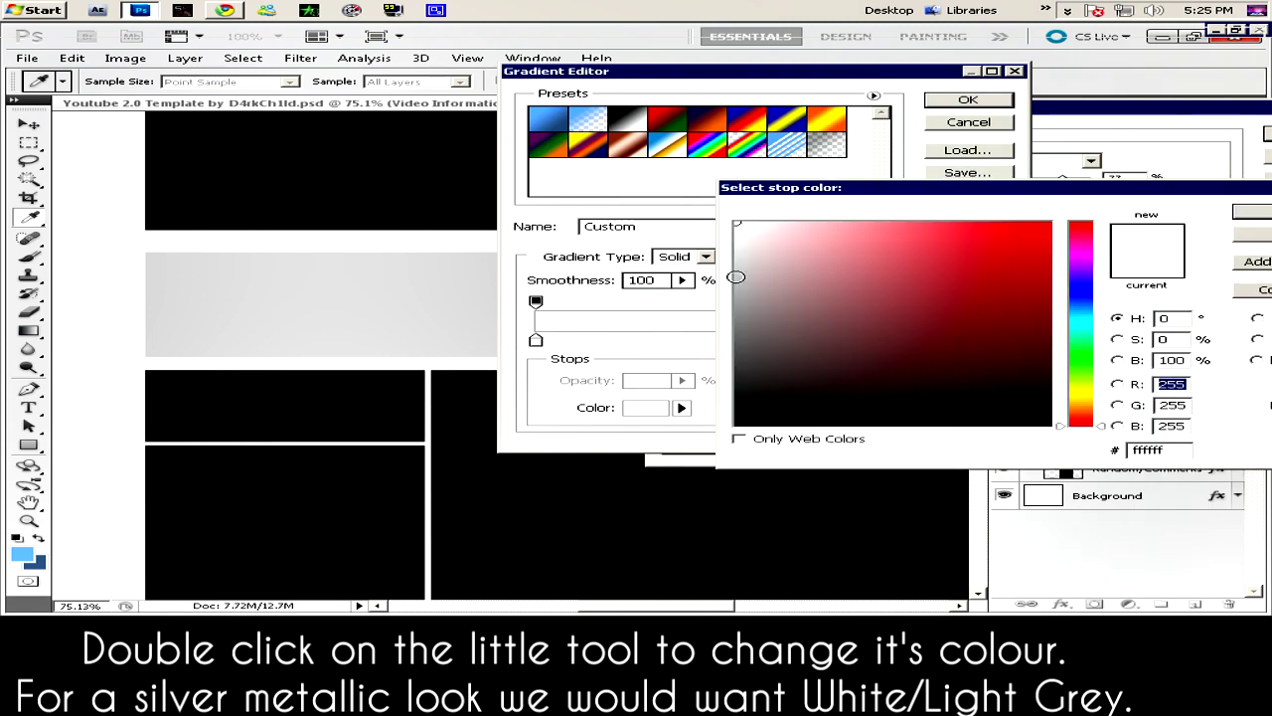
pyautogui.click(736, 276)
pyautogui.click(1250, 213)
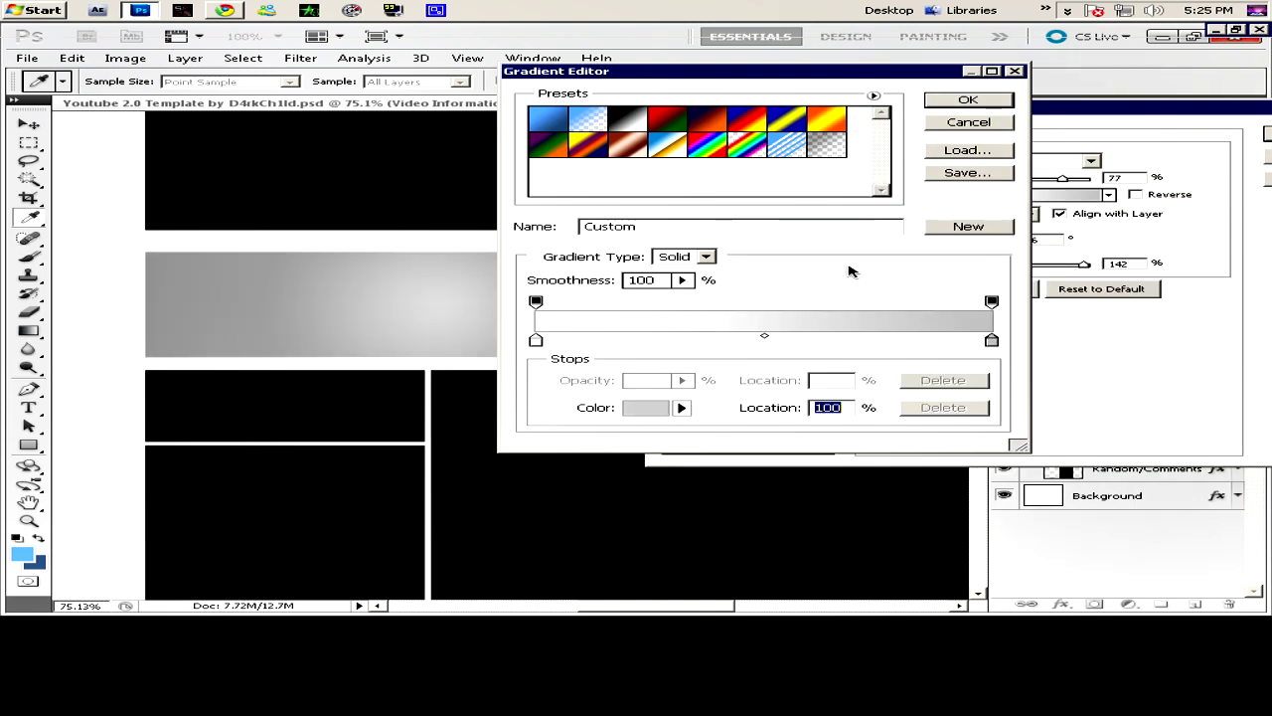
pyautogui.click(969, 101)
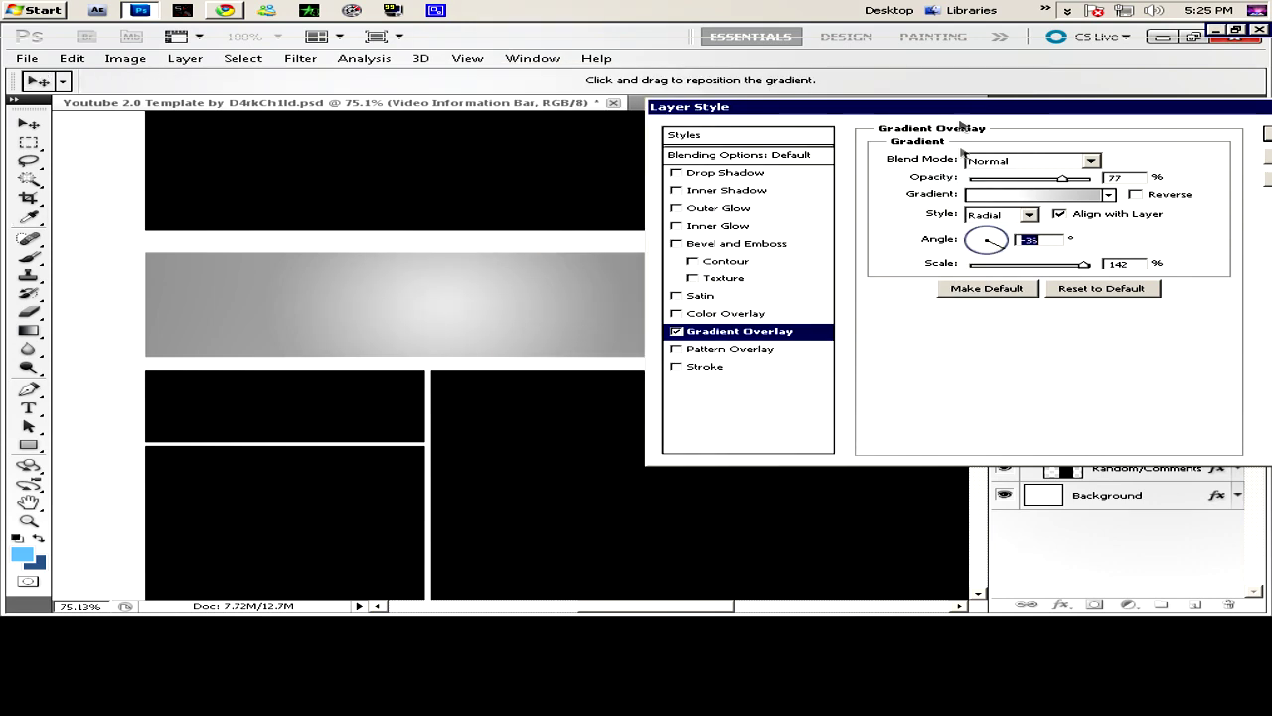
# Keep Normal blend mode and switch the gradient style to Linear
pyautogui.click(1090, 160)
pyautogui.click(994, 174)
pyautogui.click(1029, 214)
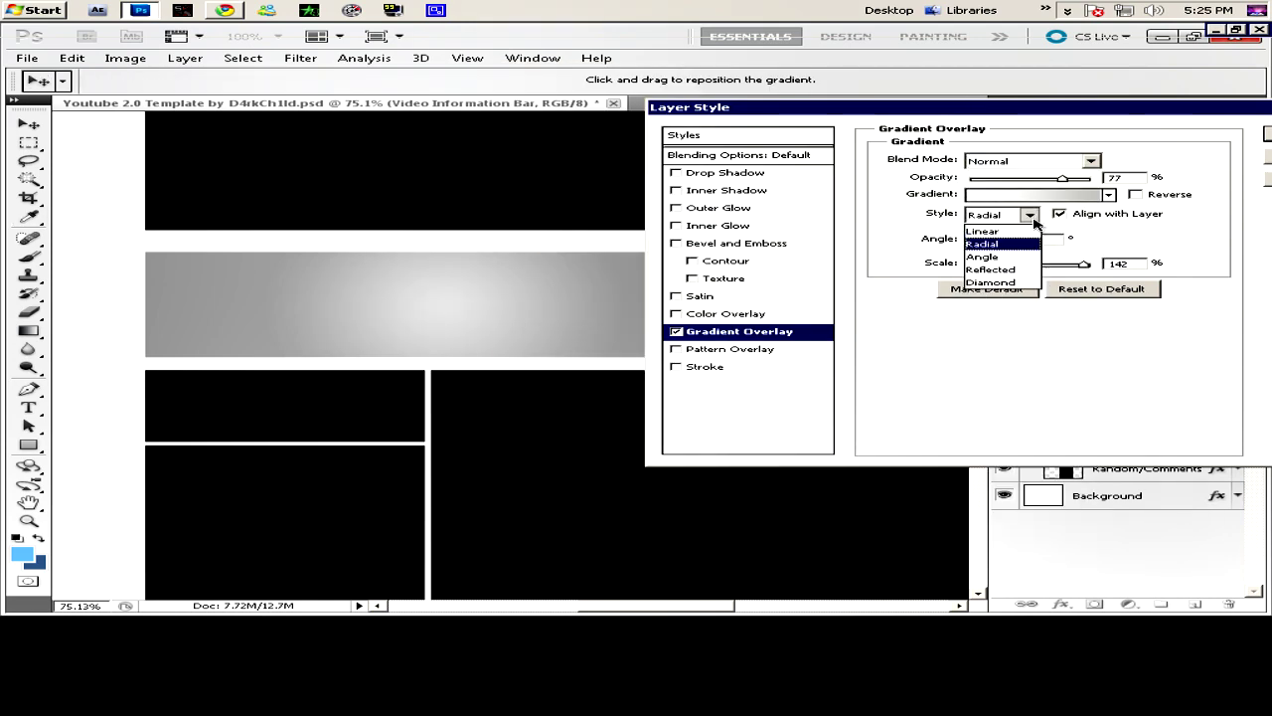
pyautogui.click(1008, 232)
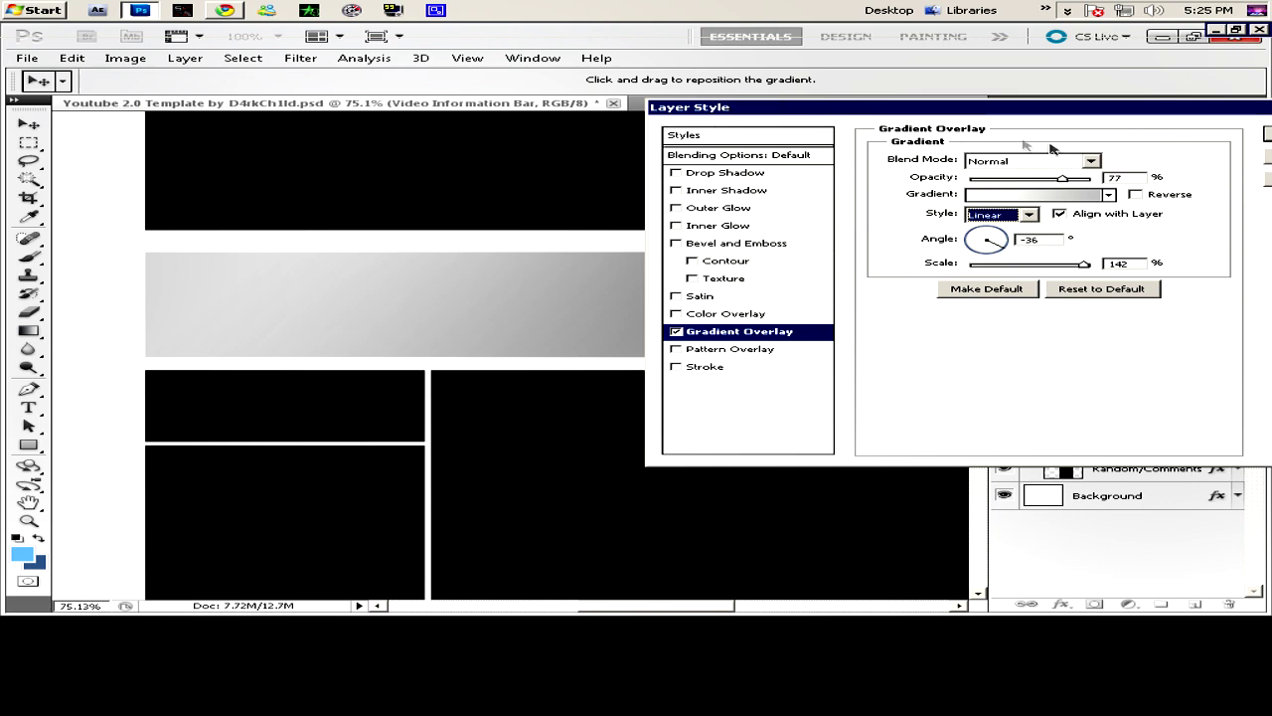
pyautogui.moveTo(733, 107); pyautogui.dragTo(1054, 147)
pyautogui.moveTo(956, 144); pyautogui.dragTo(781, 92)
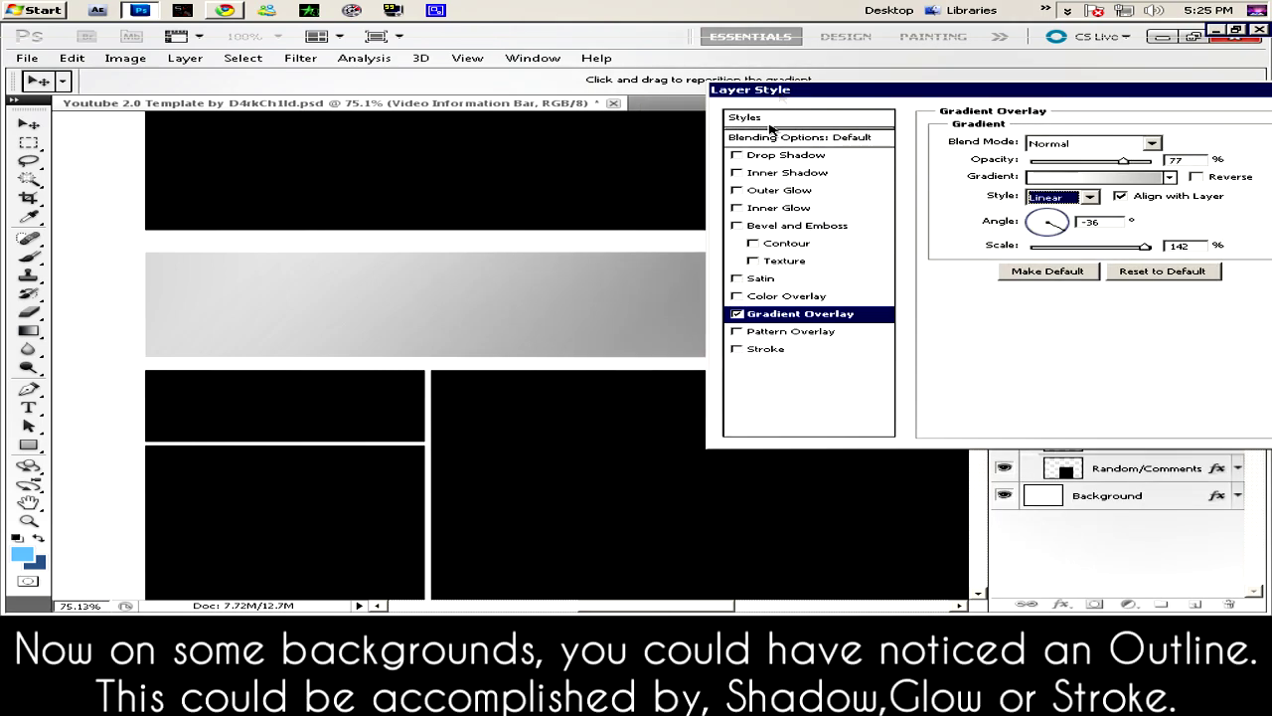
# Add a 1 px outside Stroke in a sampled light grey and apply the layer style
pyautogui.click(736, 349)
pyautogui.click(765, 349)
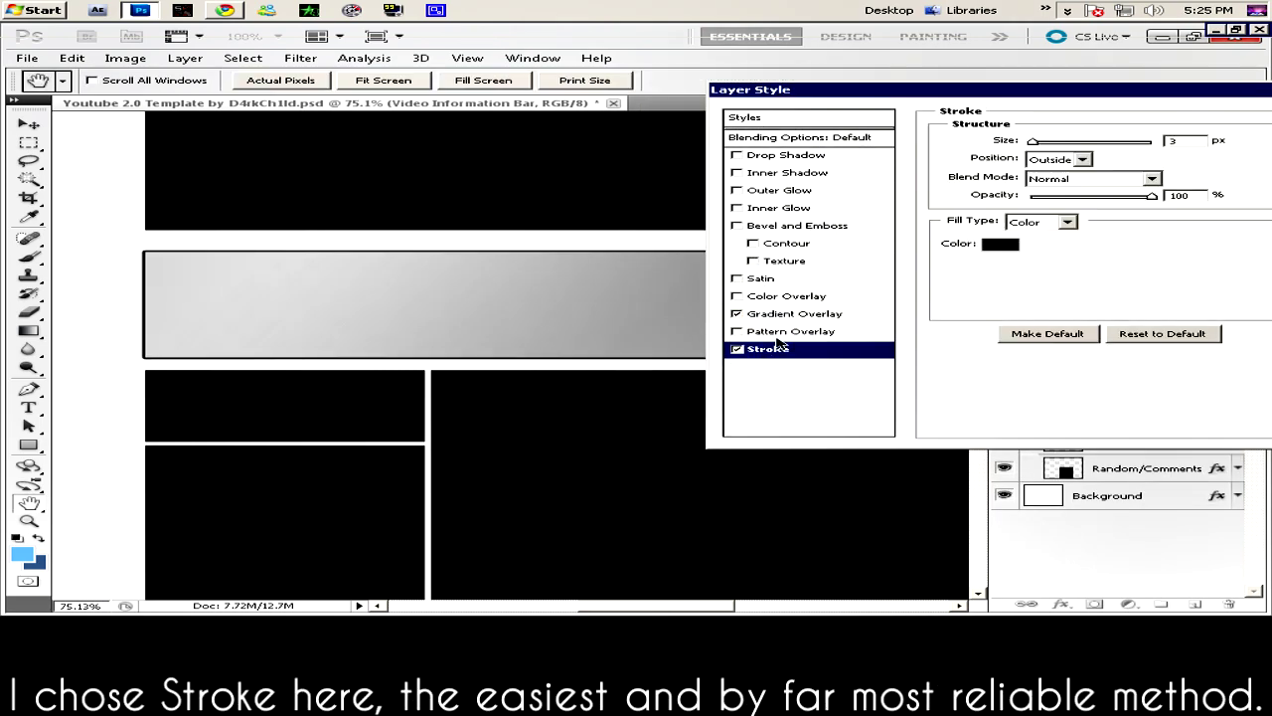
pyautogui.moveTo(1034, 142); pyautogui.dragTo(1011, 154)
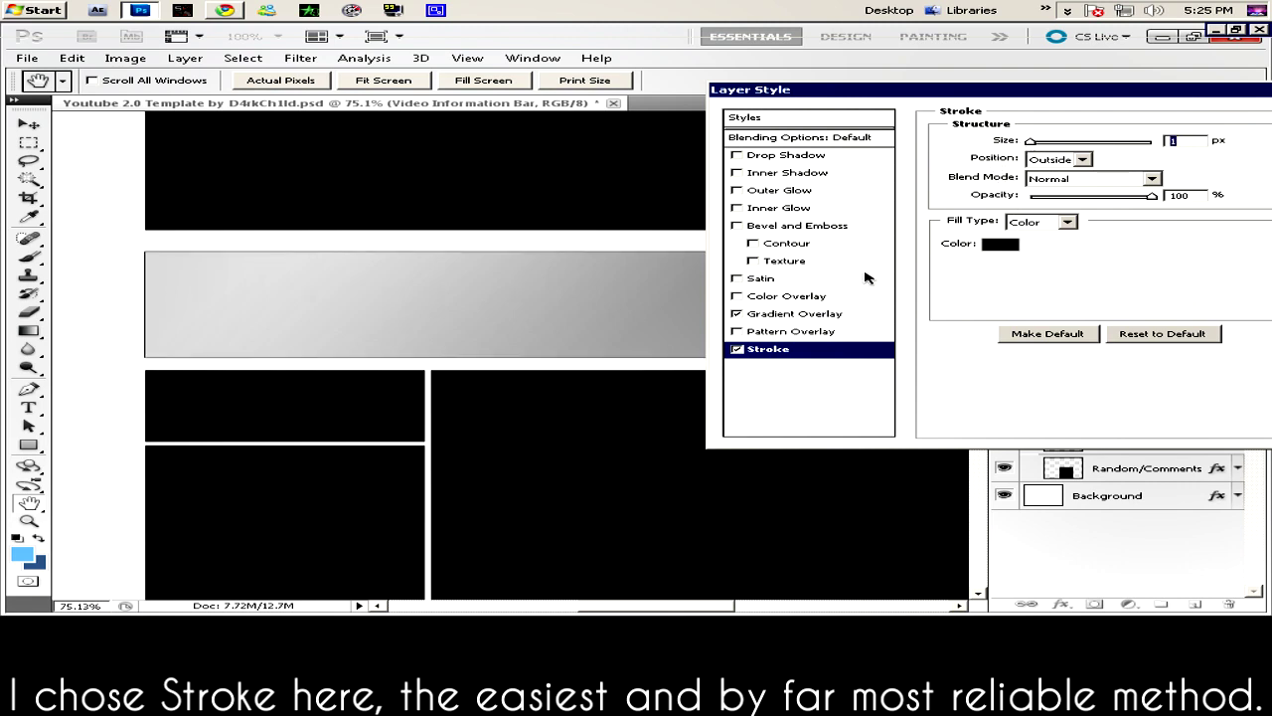
pyautogui.click(1000, 243)
pyautogui.click(663, 275)
pyautogui.moveTo(663, 274)
pyautogui.mouseDown()
pyautogui.moveTo(701, 277)
pyautogui.moveTo(736, 254)
pyautogui.mouseUp()
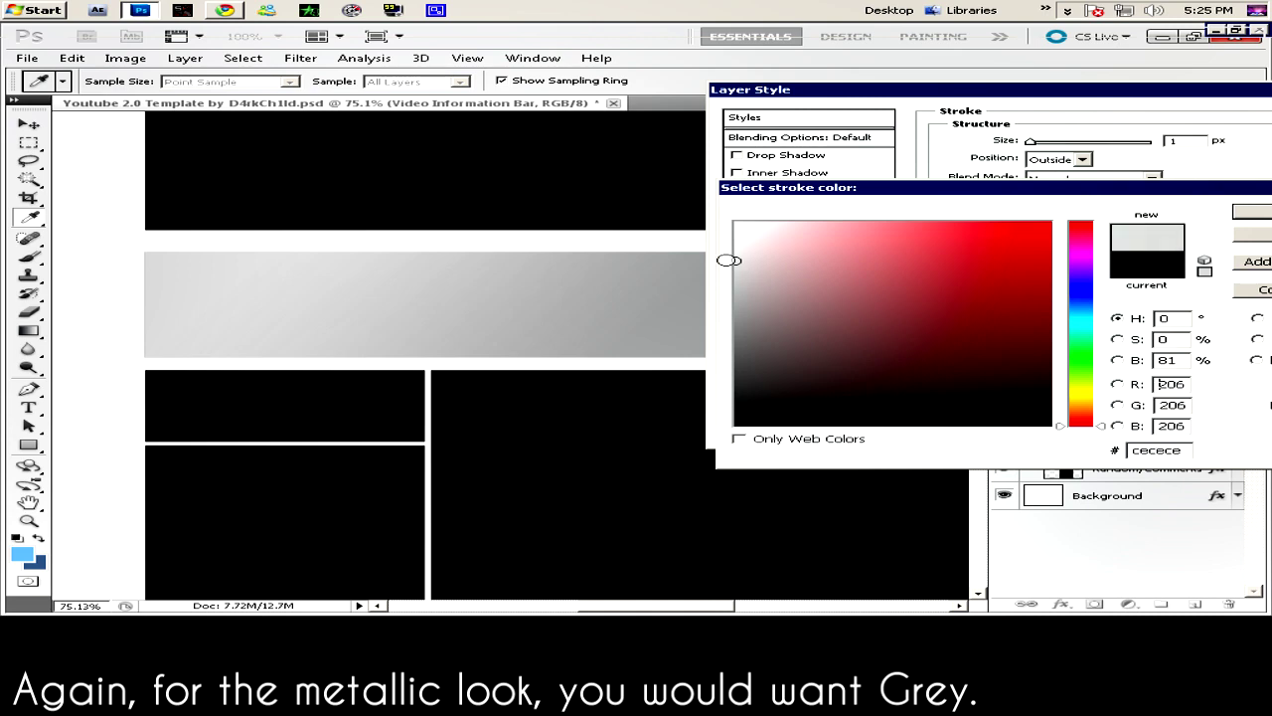
pyautogui.click(1250, 213)
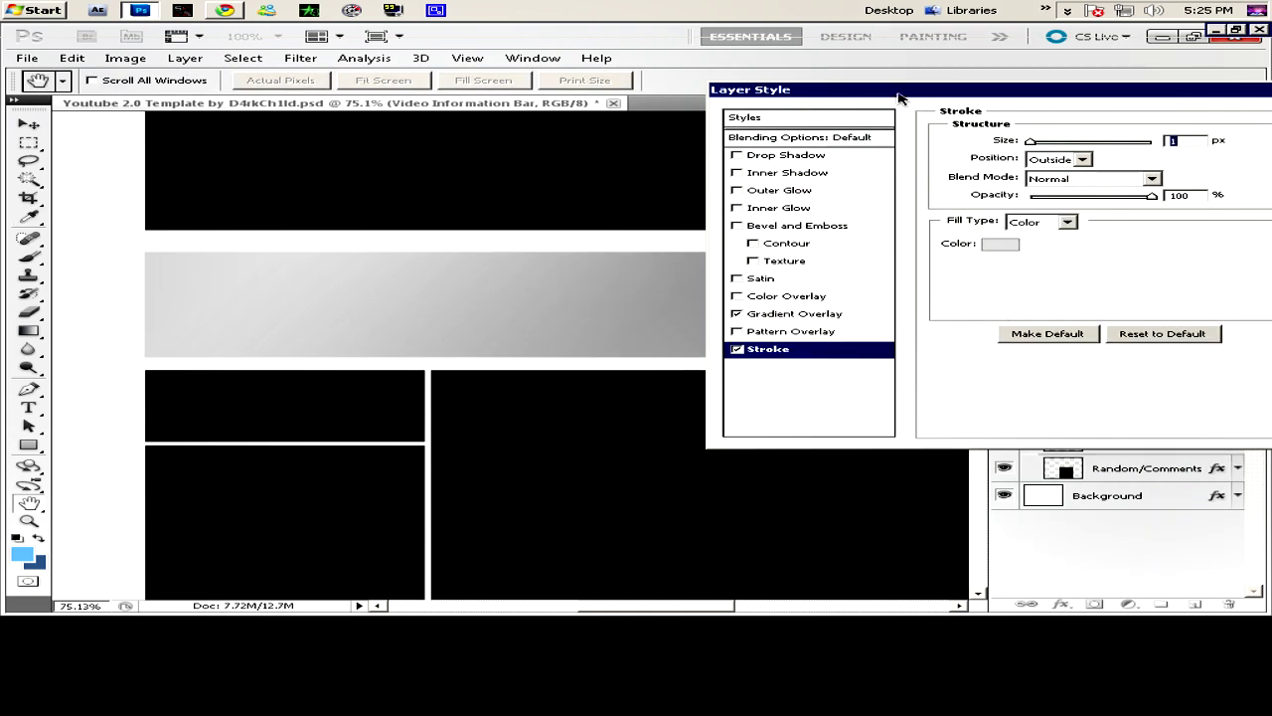
pyautogui.moveTo(917, 99); pyautogui.dragTo(545, 99)
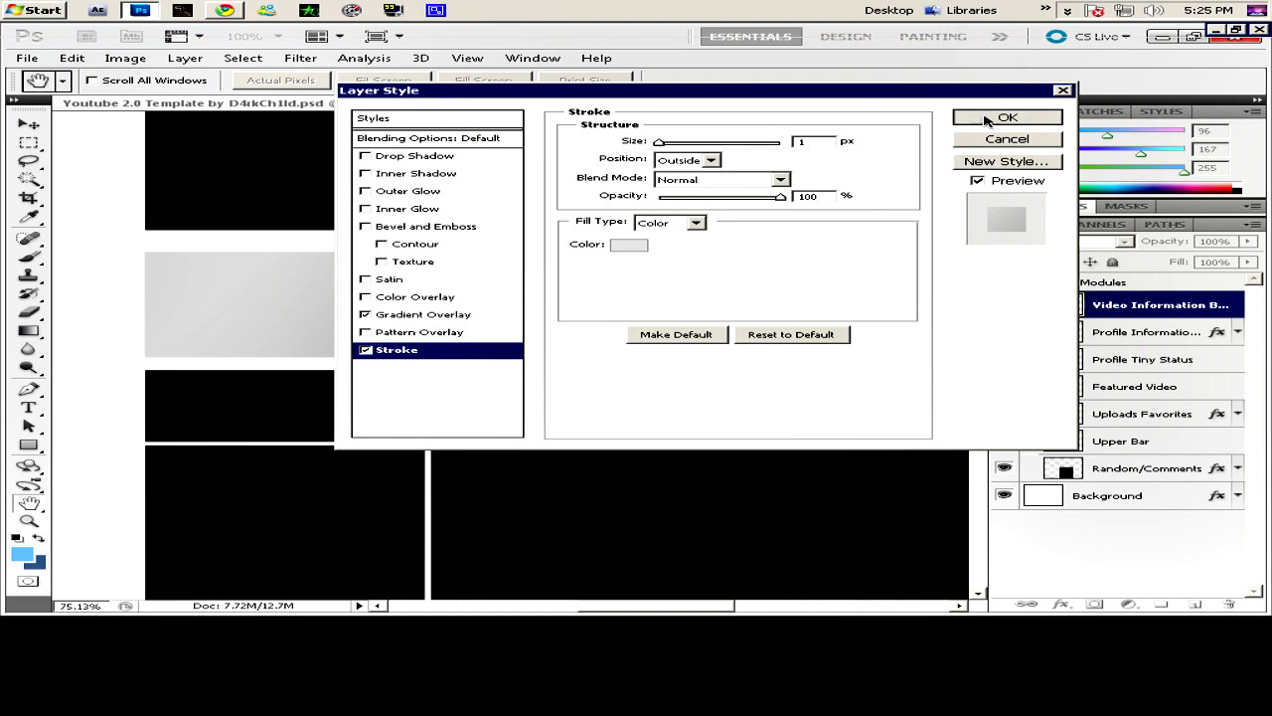
pyautogui.click(1006, 117)
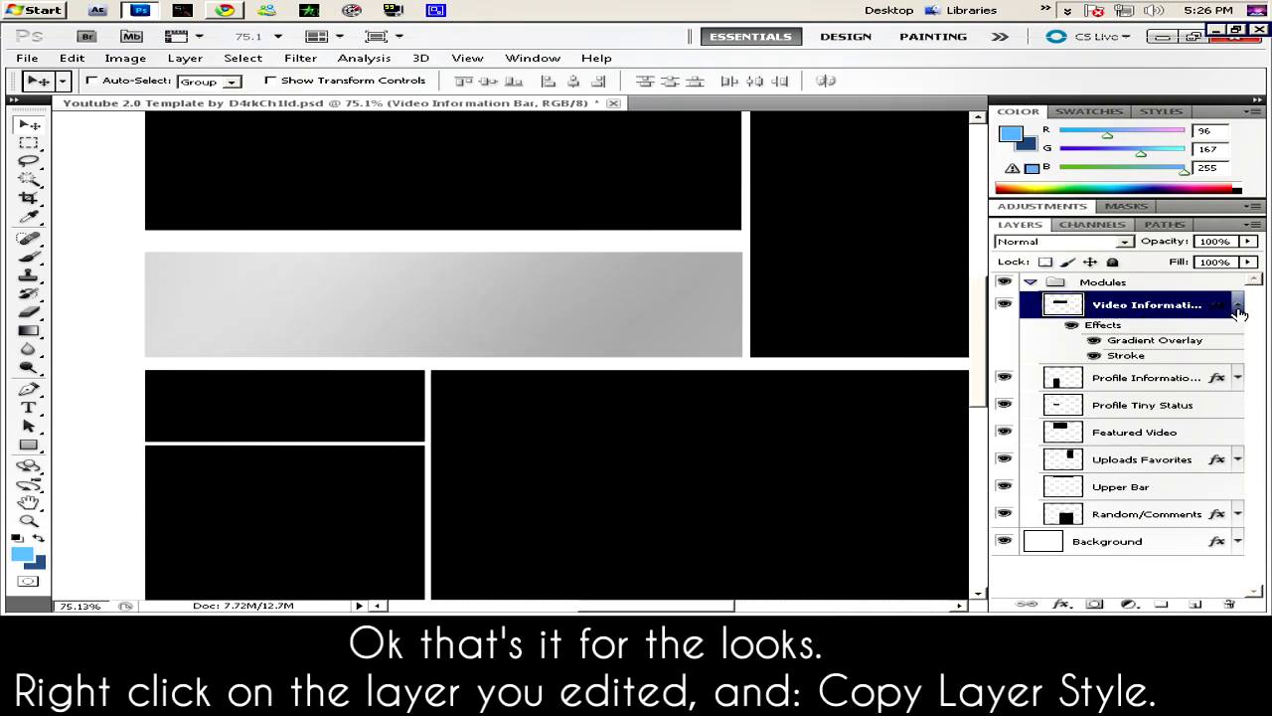
# Copy the Video Information Bar's layer style and select the six other module layers
pyautogui.rightClick(1197, 313)
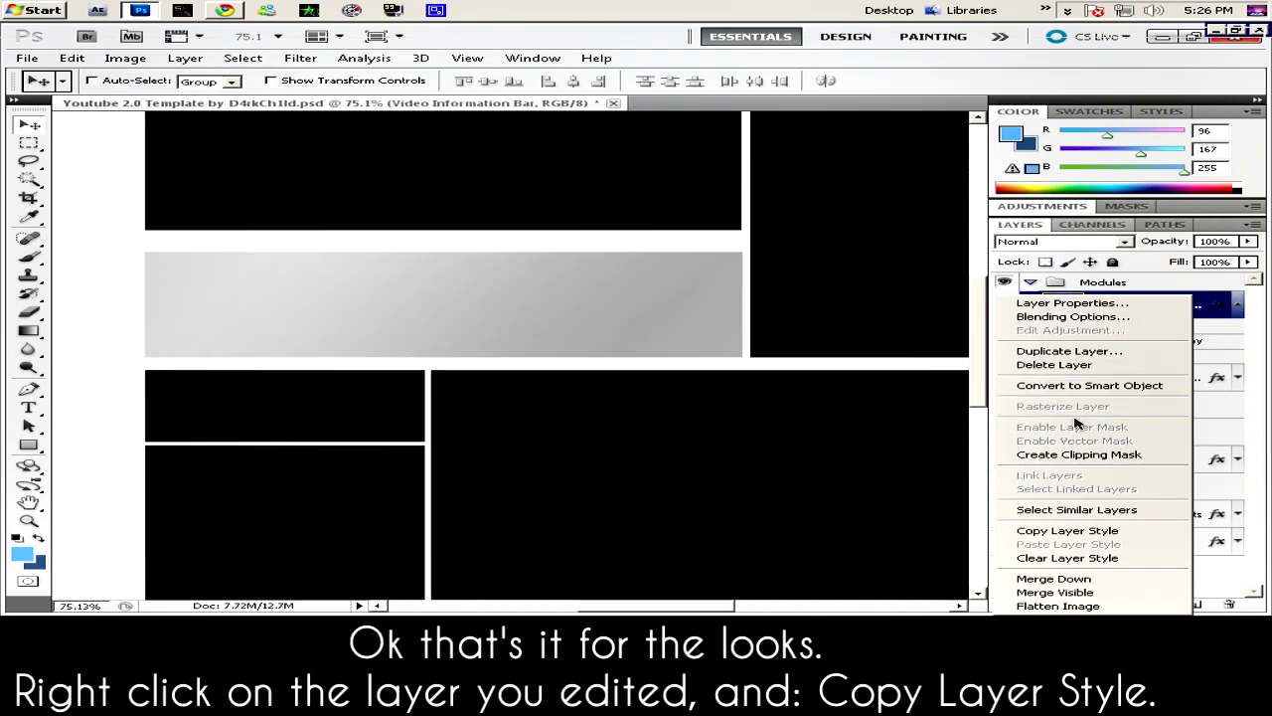
pyautogui.click(1090, 532)
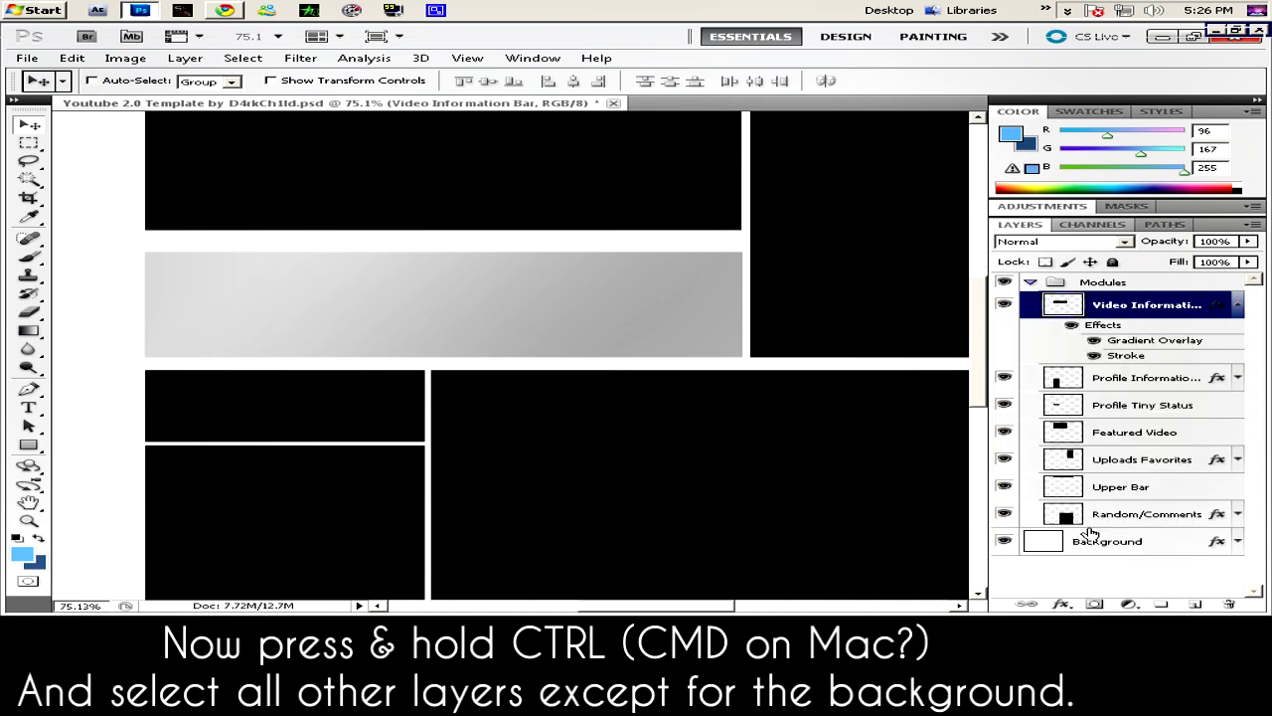
pyautogui.click(1135, 382)
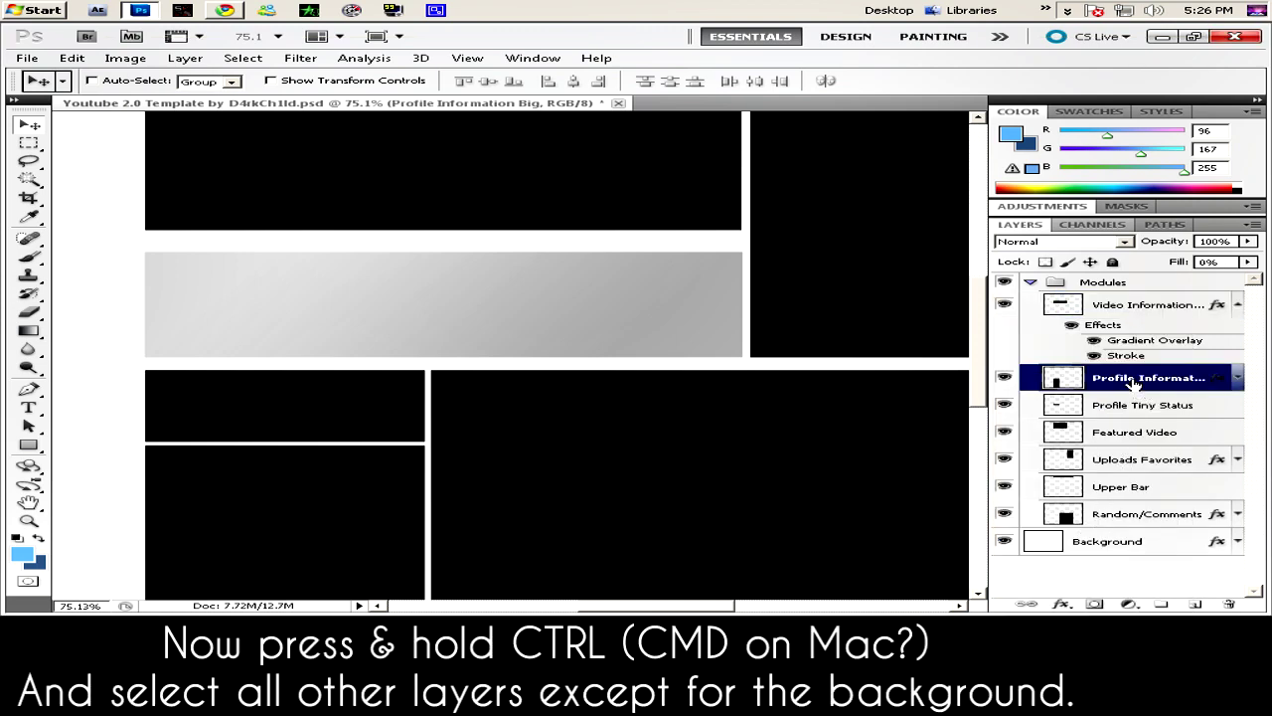
pyautogui.keyDown('ctrl'); pyautogui.click(1140, 408); pyautogui.keyUp('ctrl')
pyautogui.keyDown('ctrl'); pyautogui.click(1138, 433); pyautogui.keyUp('ctrl')
pyautogui.keyDown('ctrl'); pyautogui.click(1139, 460); pyautogui.keyUp('ctrl')
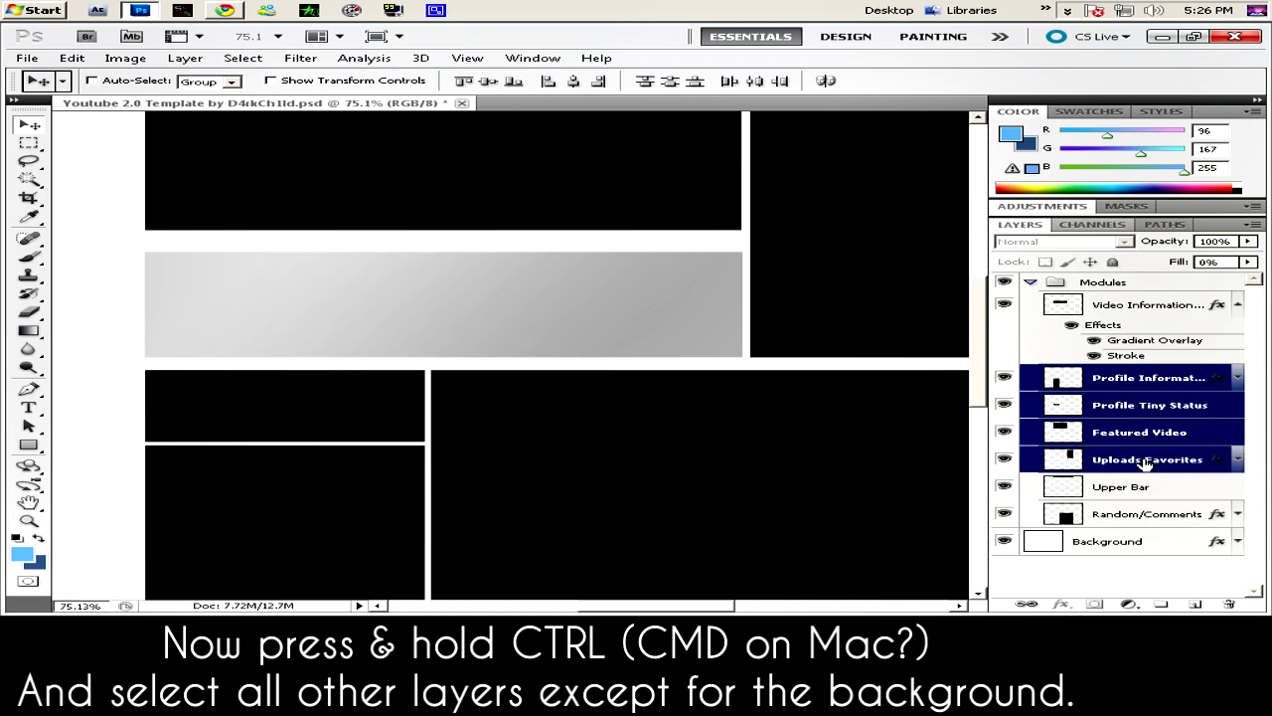
pyautogui.keyDown('ctrl'); pyautogui.click(1140, 487); pyautogui.keyUp('ctrl')
pyautogui.keyDown('ctrl'); pyautogui.click(1141, 515); pyautogui.keyUp('ctrl')
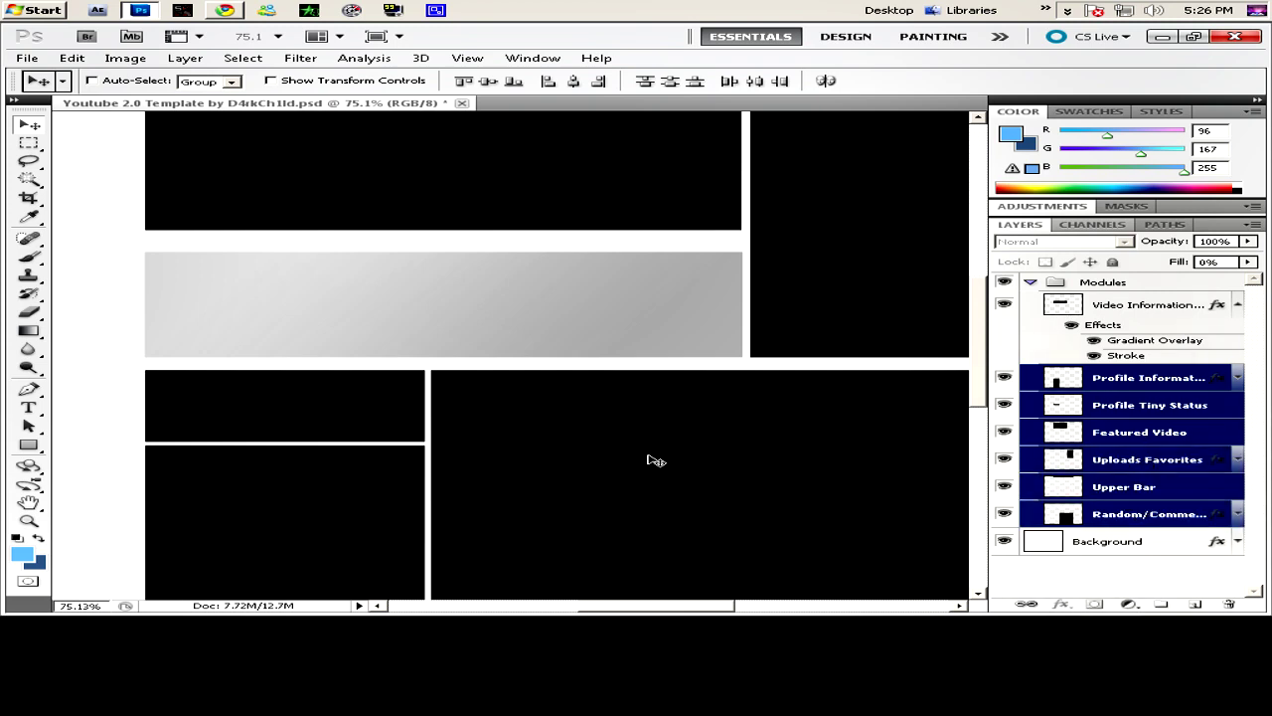
# Paste the copied layer style onto the selected module layers and collapse the Modules group
pyautogui.scroll(-2, 612, 365)
pyautogui.scroll(-2, 609, 361)
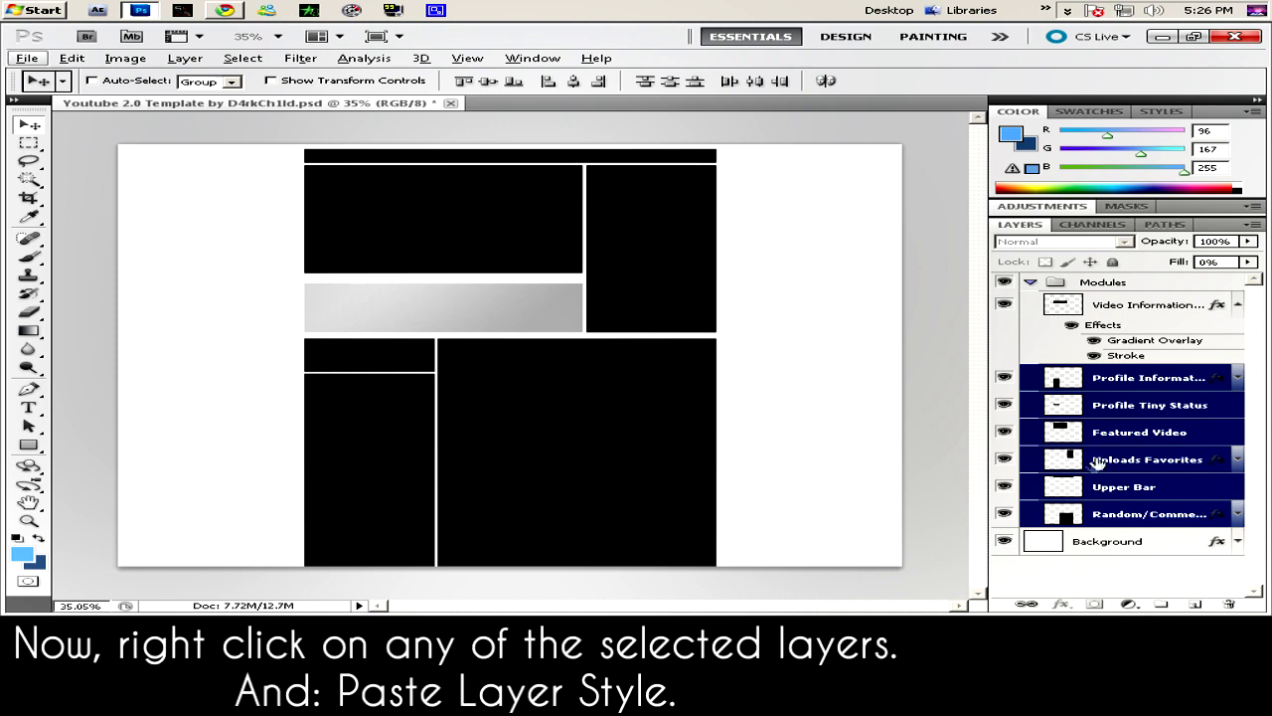
pyautogui.rightClick(1131, 408)
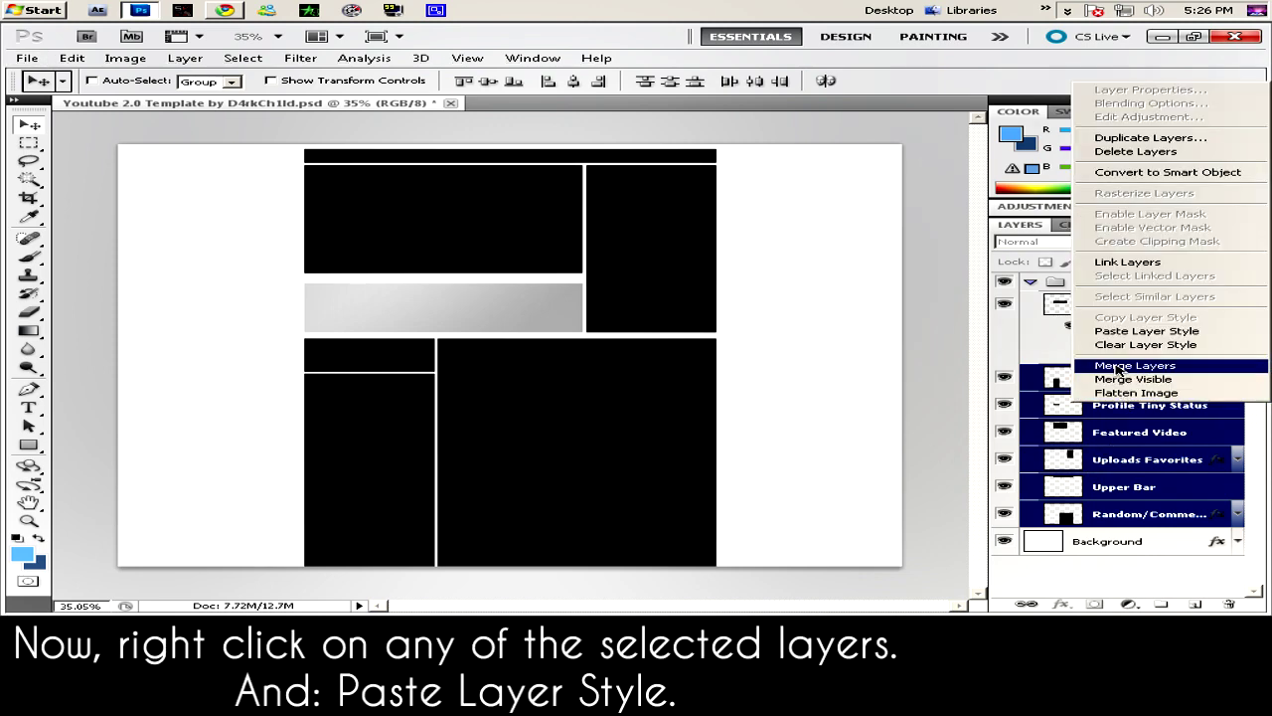
pyautogui.click(1117, 332)
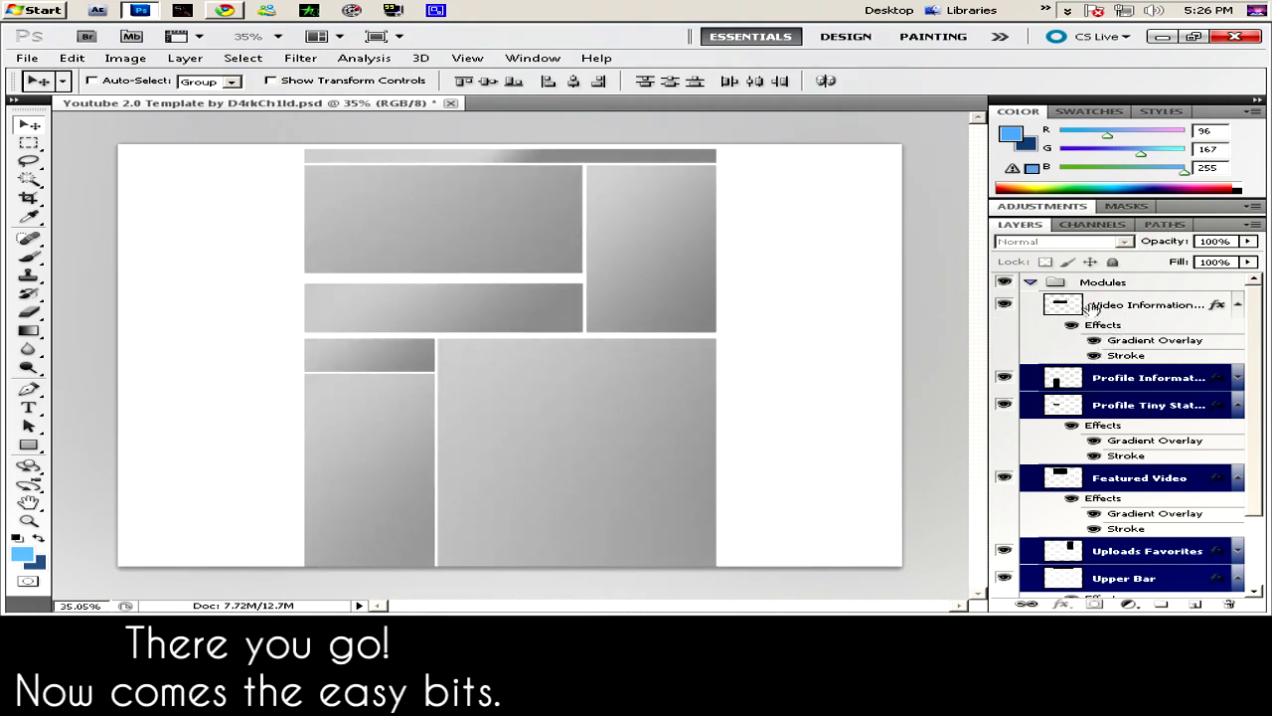
pyautogui.click(1031, 282)
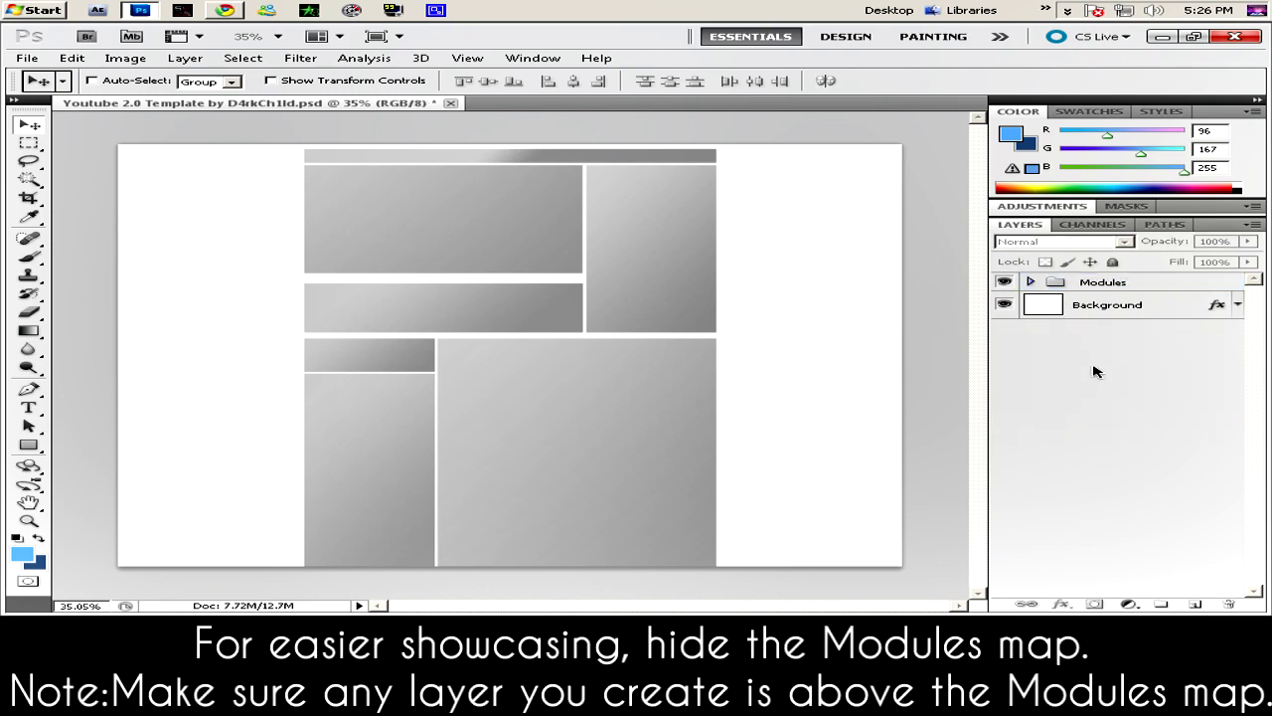
# Add a new layer above Modules and place a 72 pt FEATURED label in the middle bar
pyautogui.click(1115, 284)
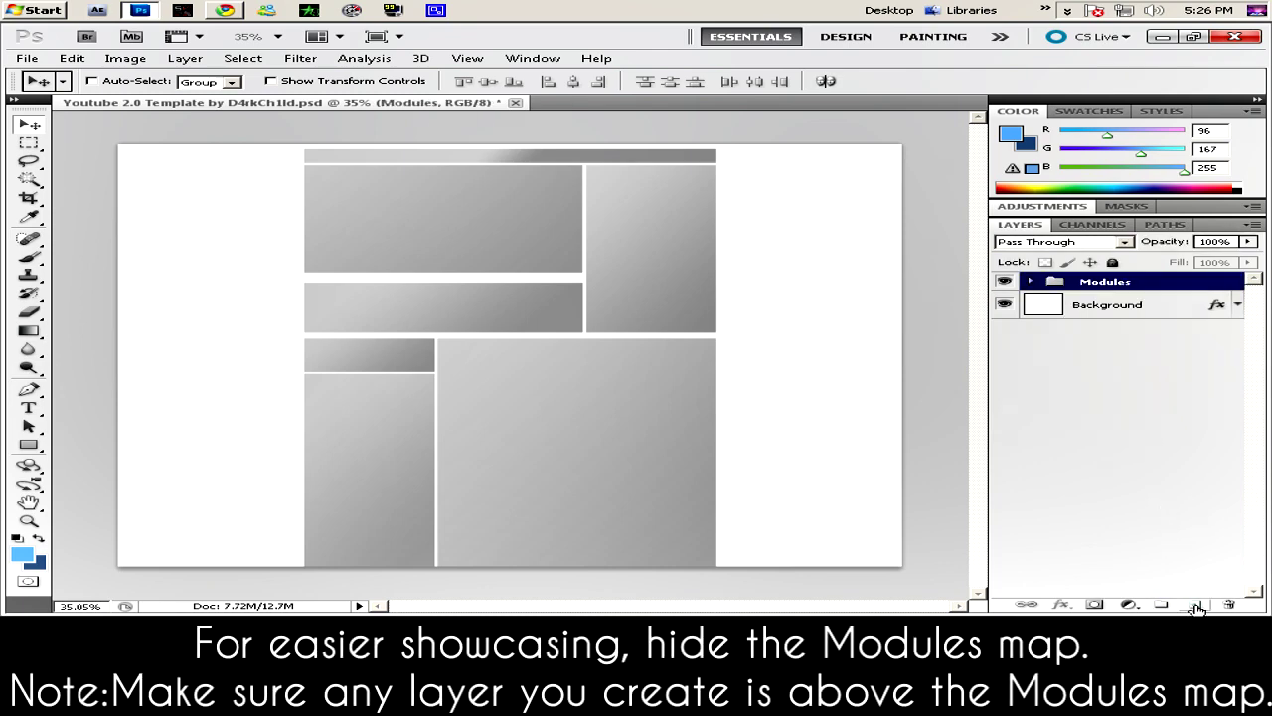
pyautogui.click(1196, 605)
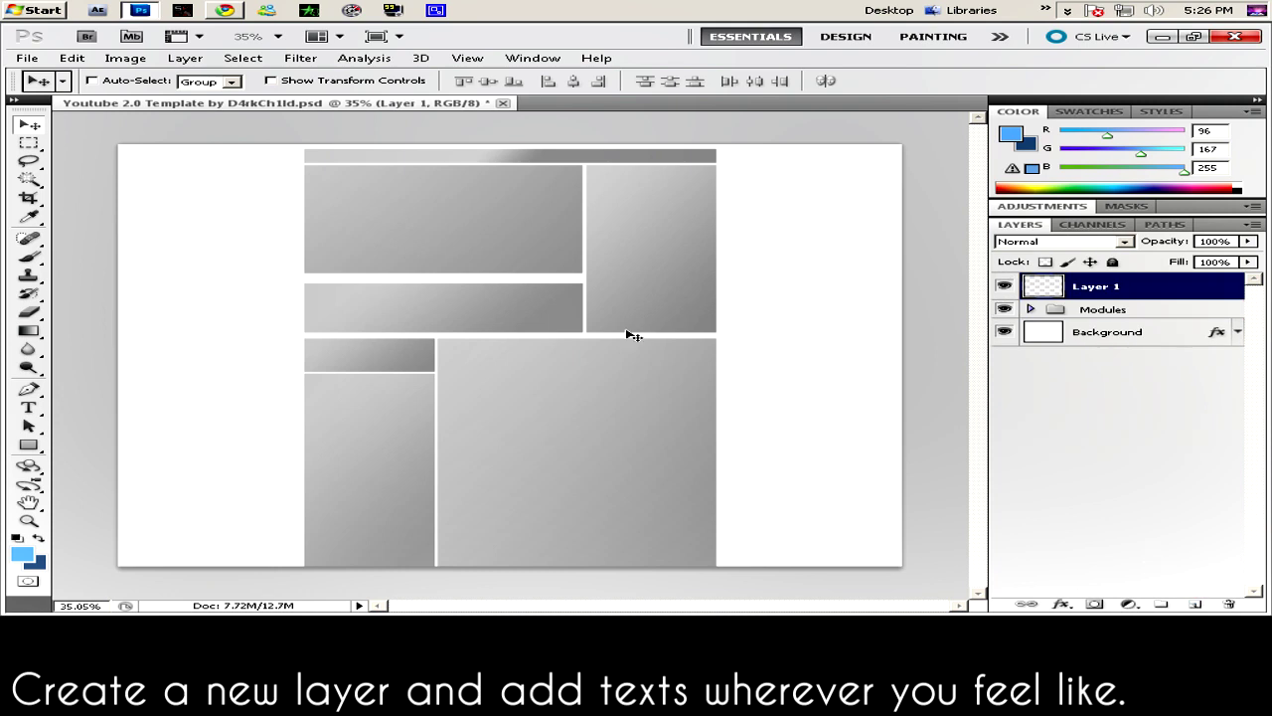
pyautogui.click(28, 407)
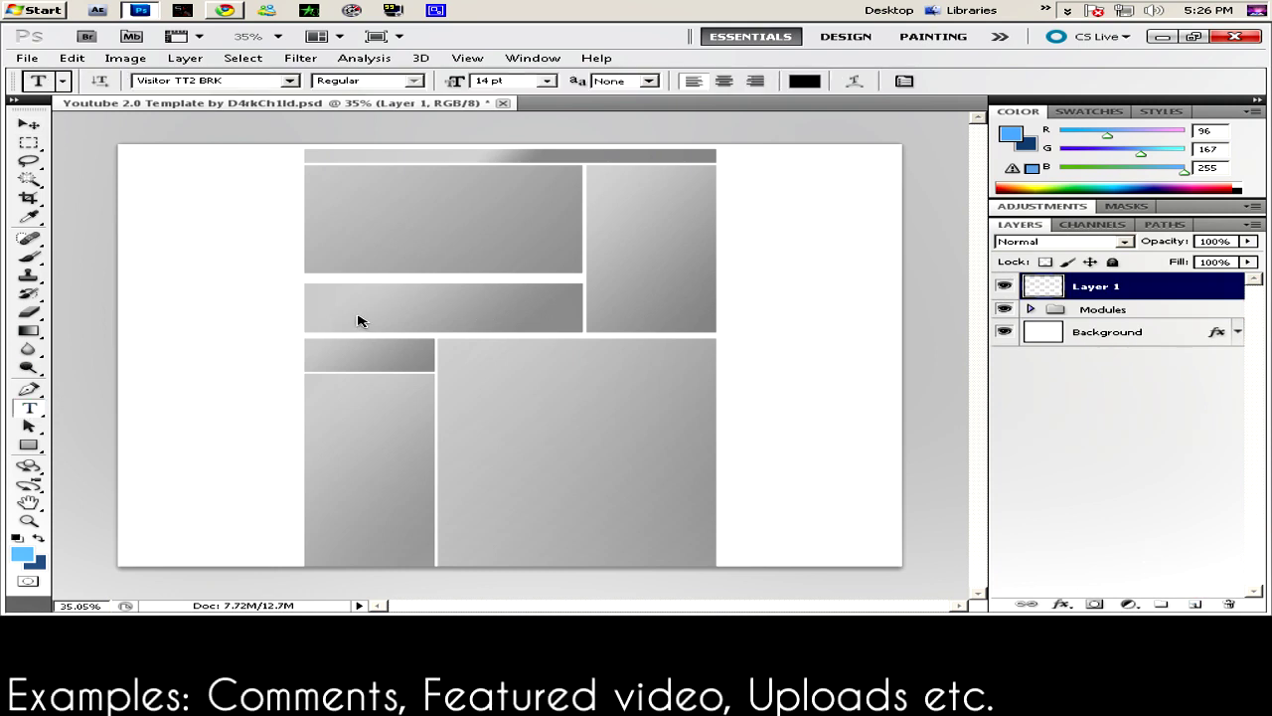
pyautogui.click(476, 321)
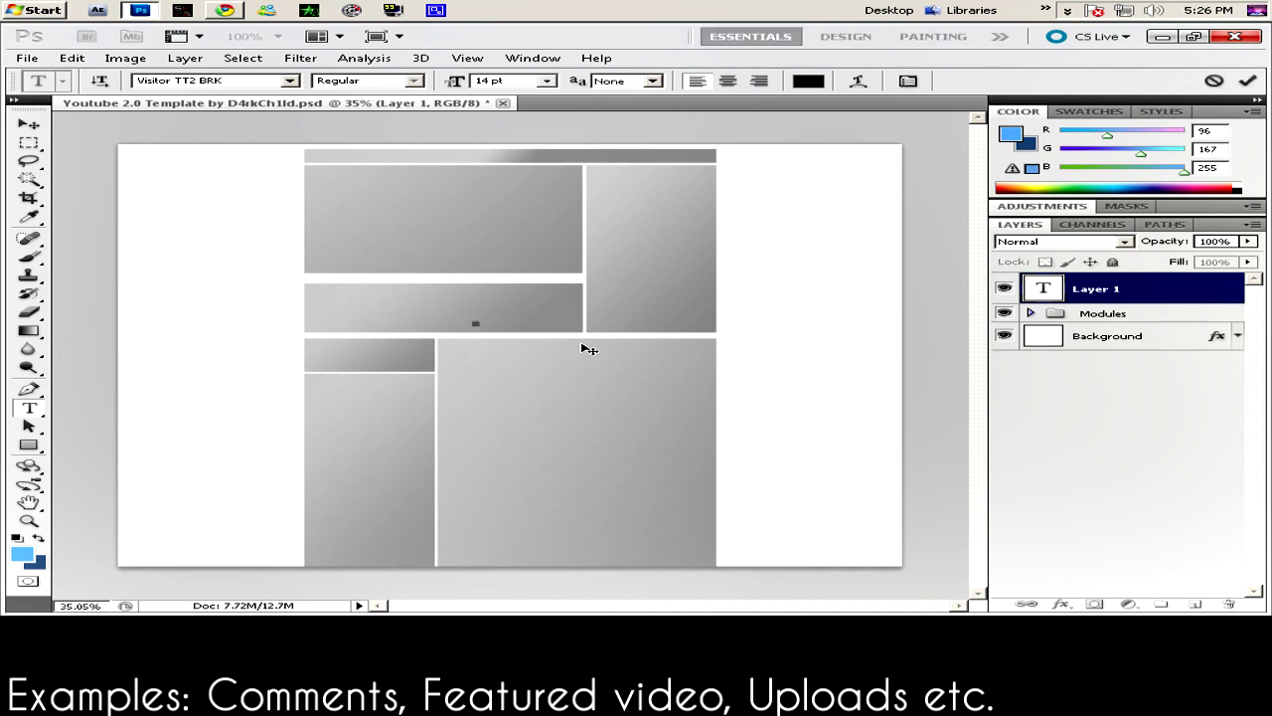
pyautogui.click(546, 80)
pyautogui.click(512, 295)
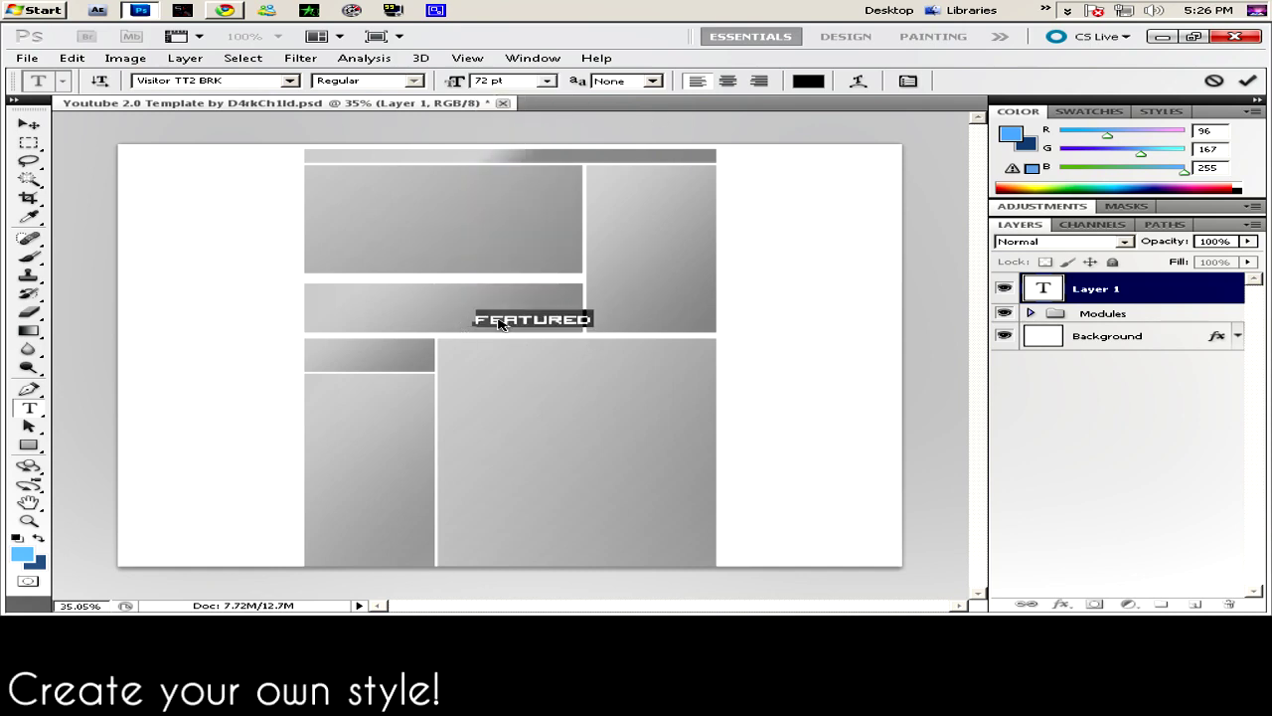
pyautogui.moveTo(500, 323); pyautogui.dragTo(474, 326)
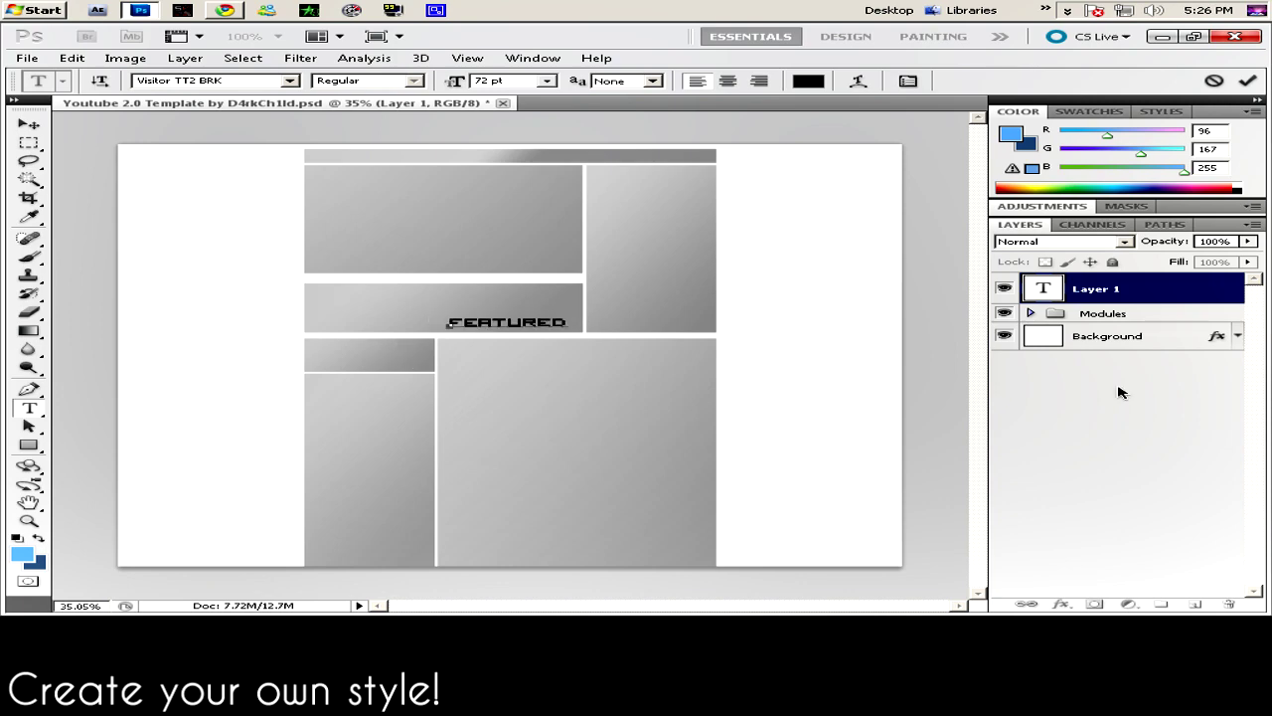
# Add UPLOADS, COMMENTS and '<- SUBSCRIBE' text labels on the module blocks
pyautogui.click(610, 316)
pyautogui.write('Uploads')
pyautogui.hotkey('ctrl', 'Return')
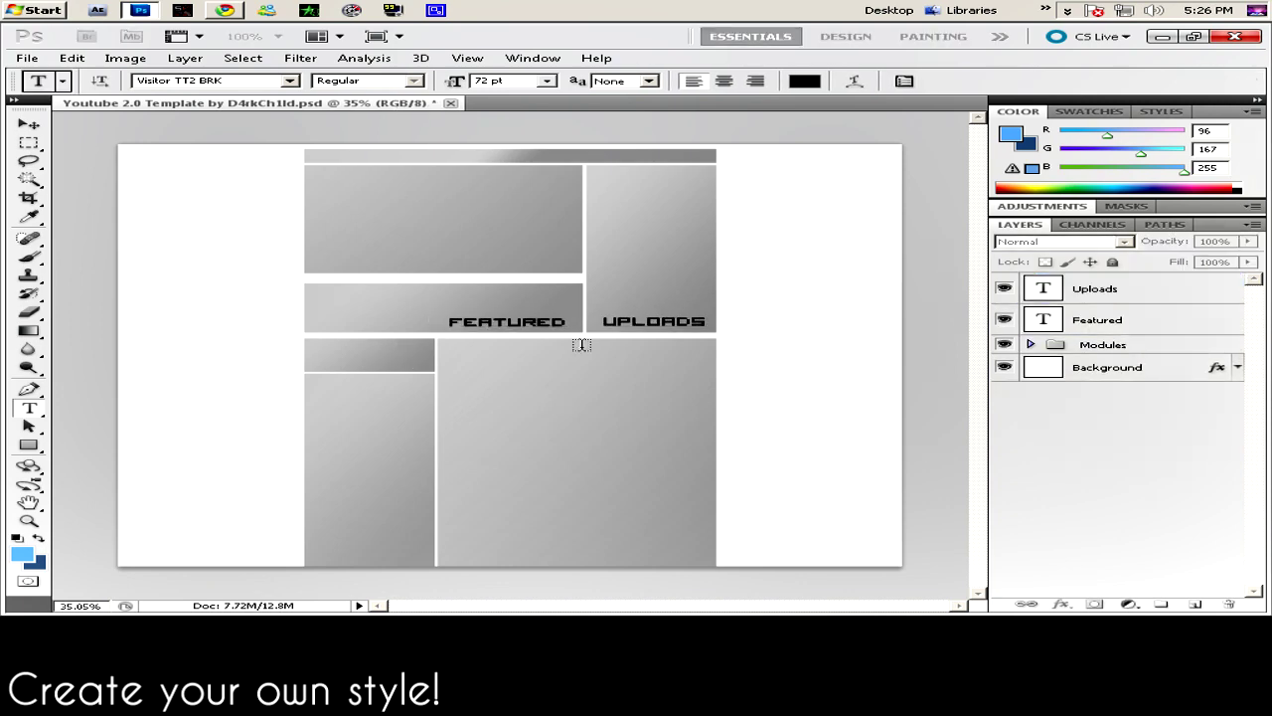
pyautogui.click(581, 345)
pyautogui.write('Comments')
pyautogui.hotkey('ctrl', 'Return')
pyautogui.click(581, 155)
pyautogui.write('<- Subscribe')
pyautogui.hotkey('ctrl', 'Return')
pyautogui.click(258, 317)
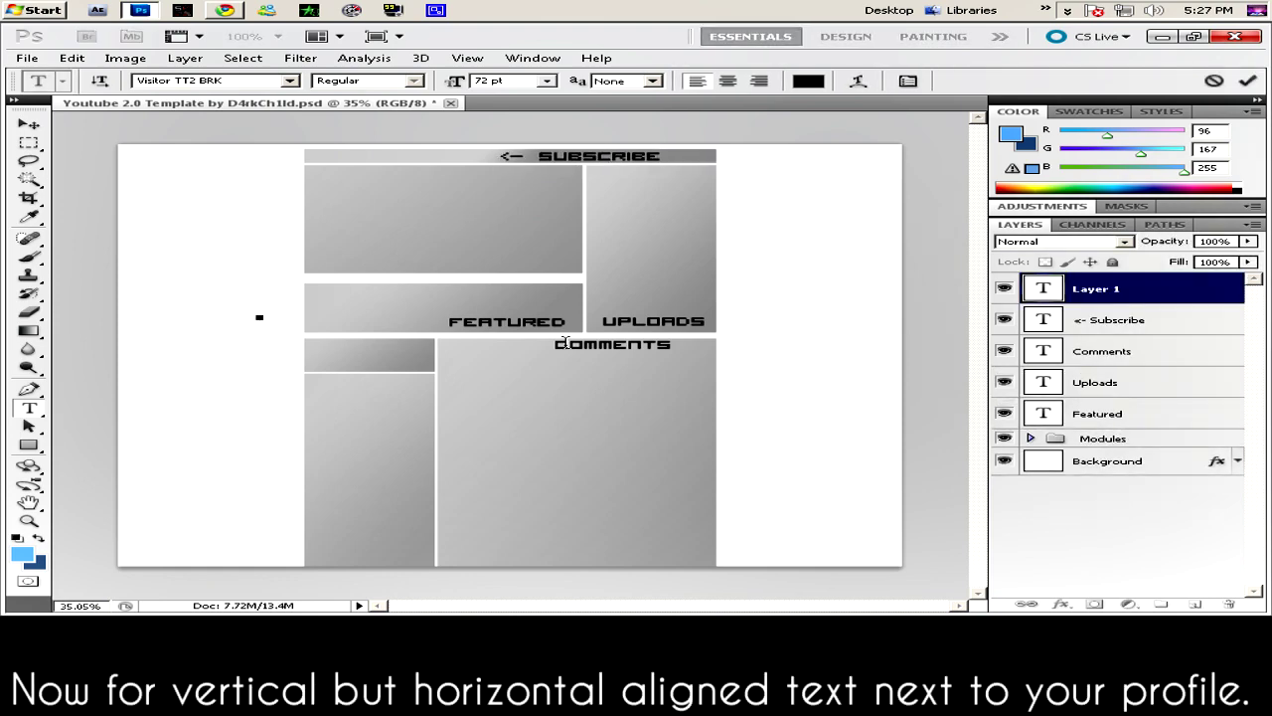
# Add the channel-name label and rotate it 90° counterclockwise so it runs vertically
pyautogui.write('Dar')
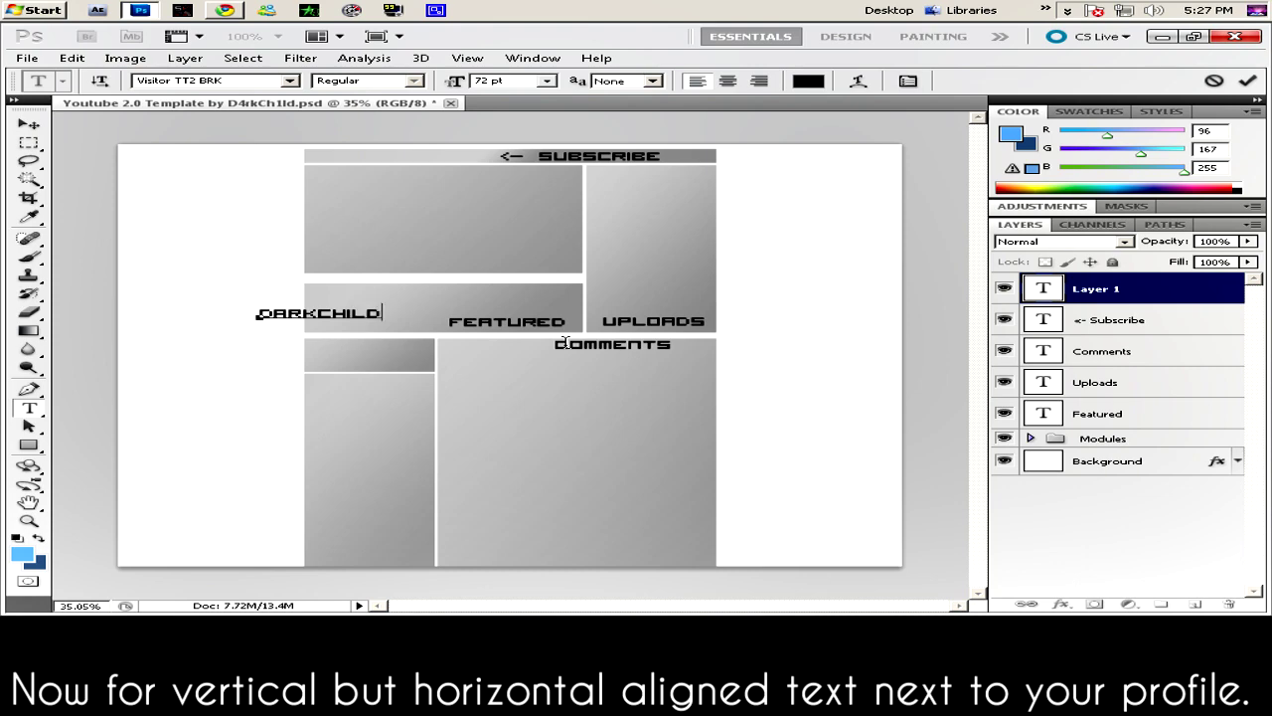
pyautogui.click(1114, 301)
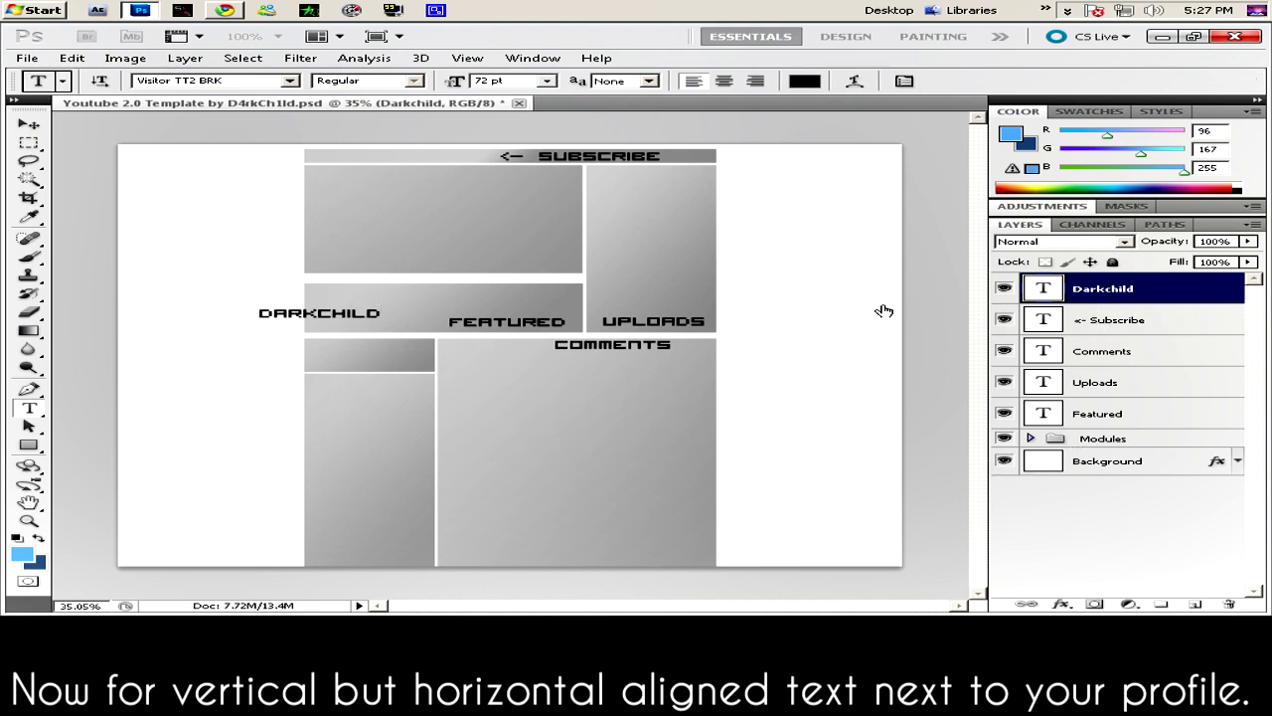
pyautogui.click(71, 58)
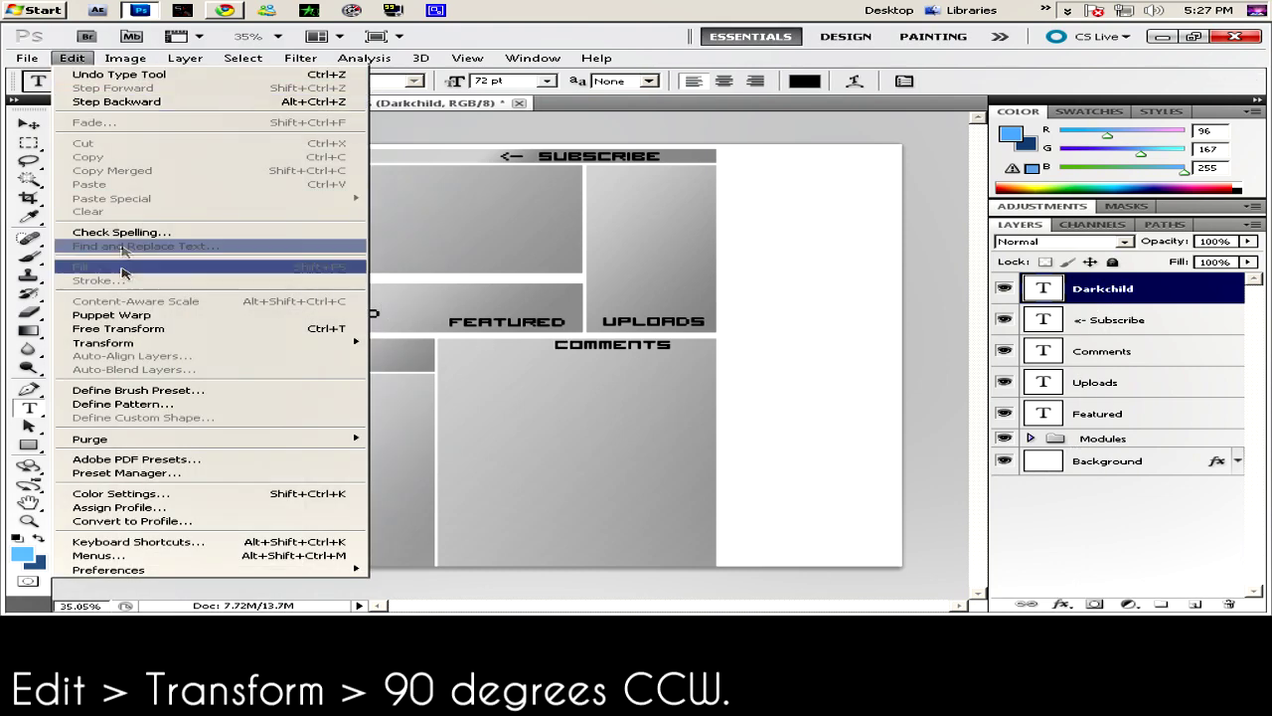
pyautogui.click(484, 467)
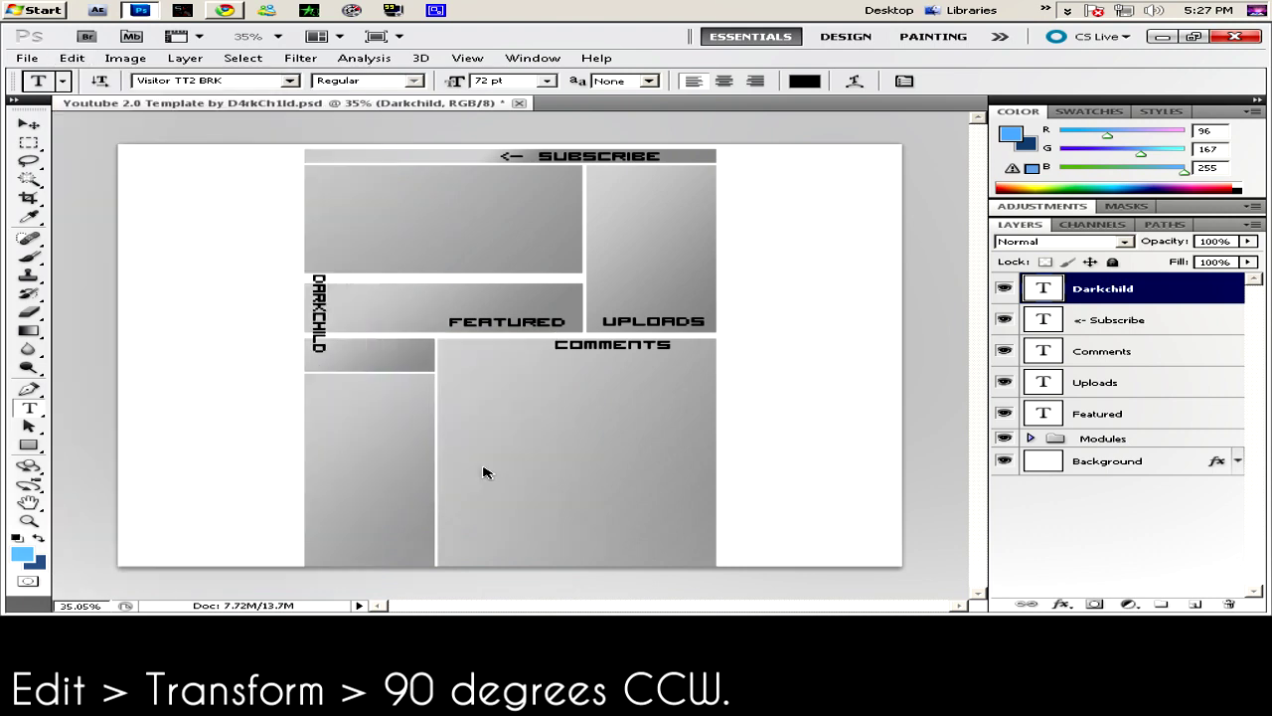
# Flip the channel-name text 180°, enlarge it to 200 pt and place it left of the modules
pyautogui.click(71, 58)
pyautogui.moveTo(102, 342)
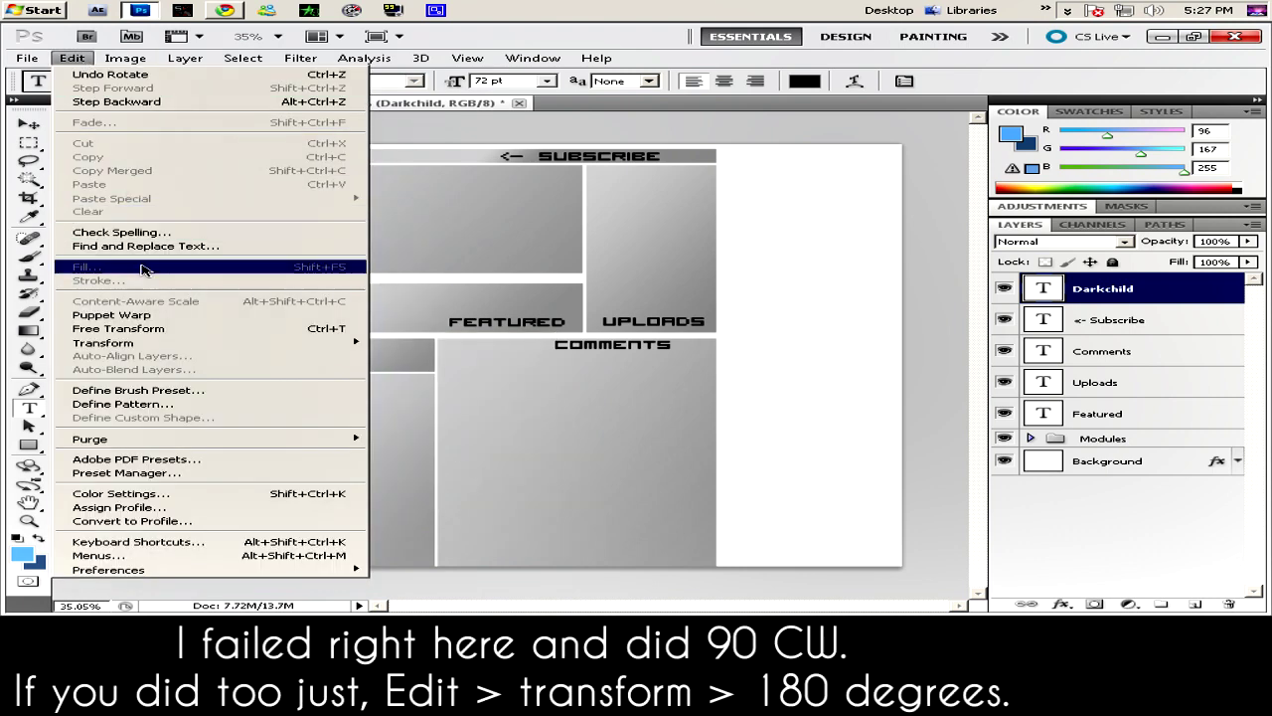
pyautogui.click(413, 447)
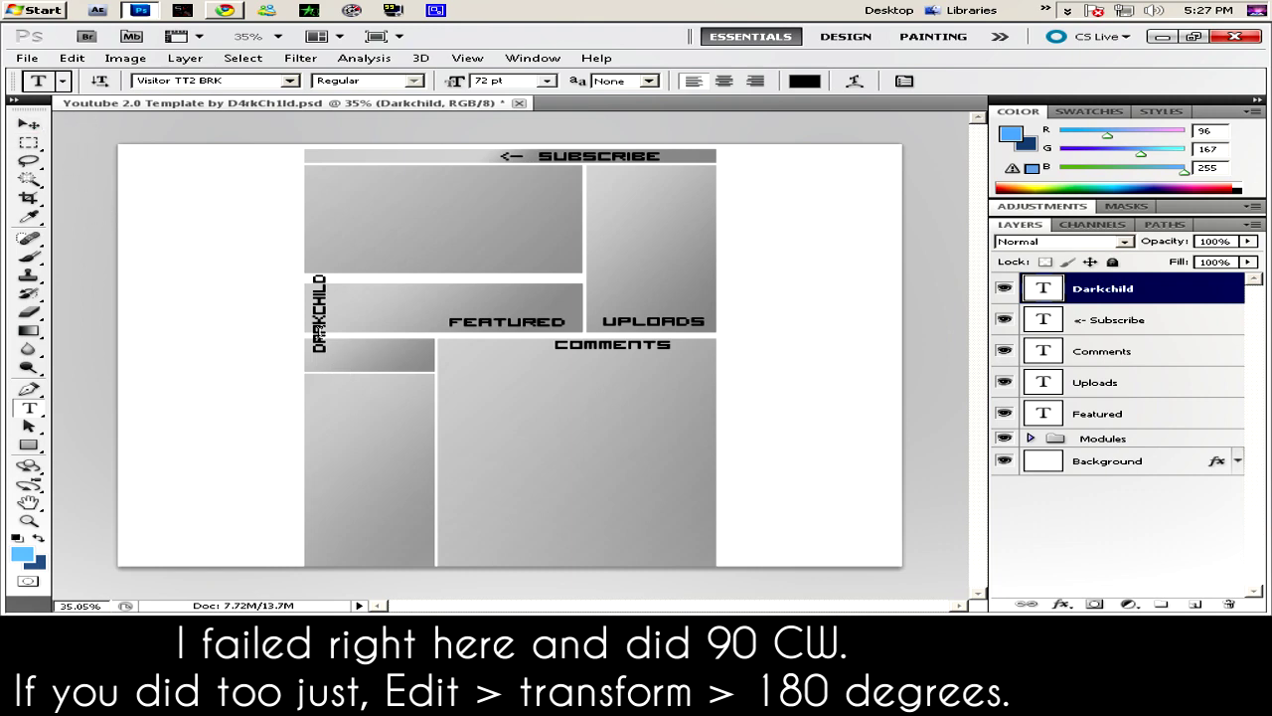
pyautogui.click(320, 338)
pyautogui.moveTo(320, 360); pyautogui.dragTo(328, 226)
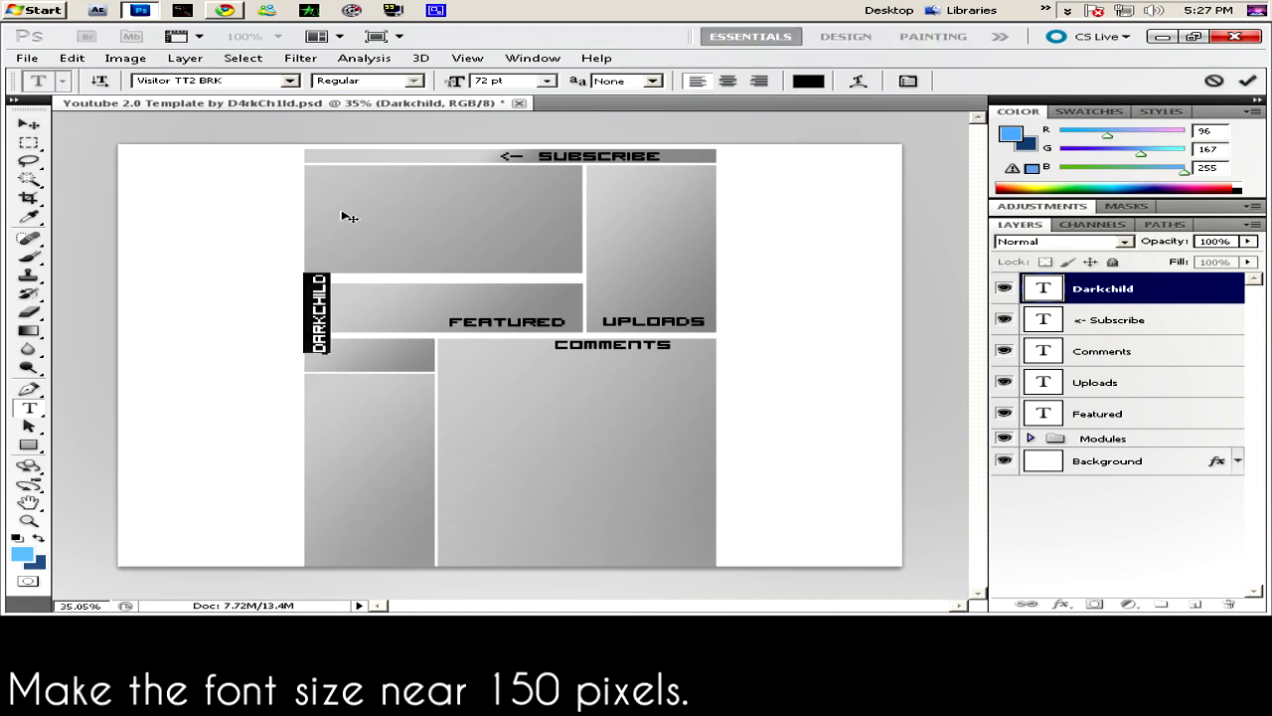
pyautogui.click(508, 78)
pyautogui.write('200')
pyautogui.press('Return')
pyautogui.moveTo(276, 418); pyautogui.dragTo(249, 437)
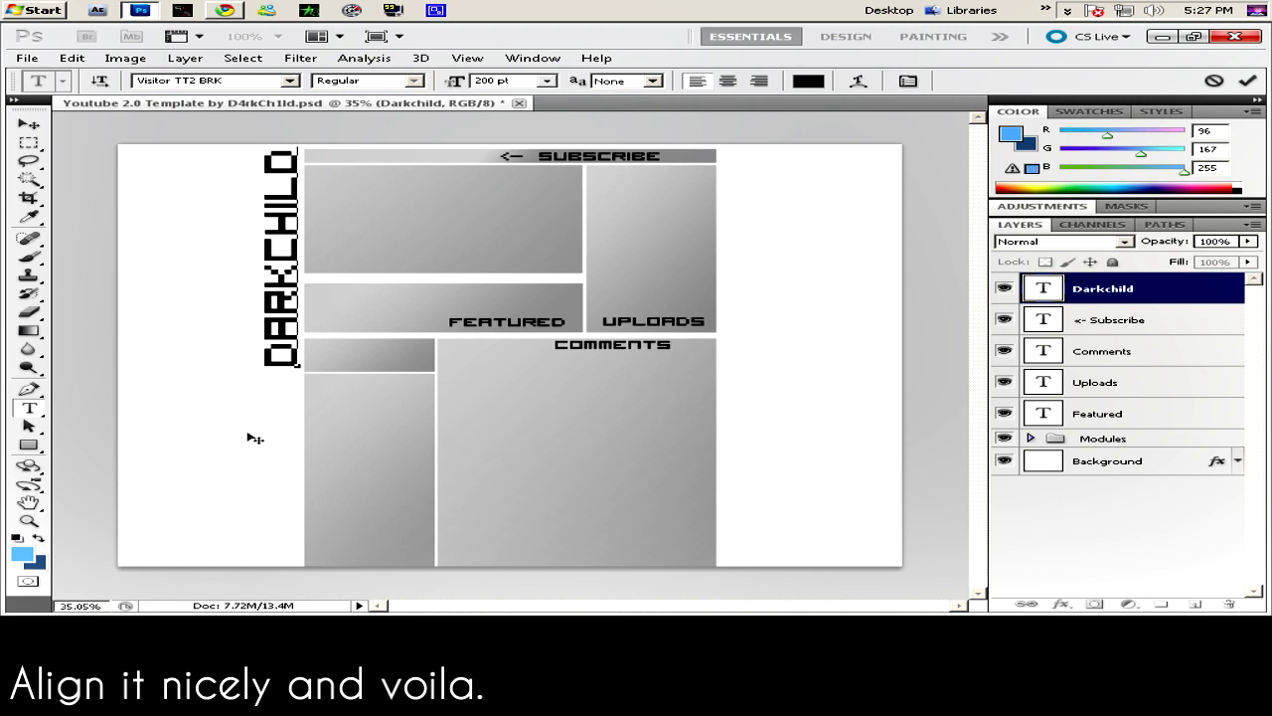
pyautogui.click(1133, 517)
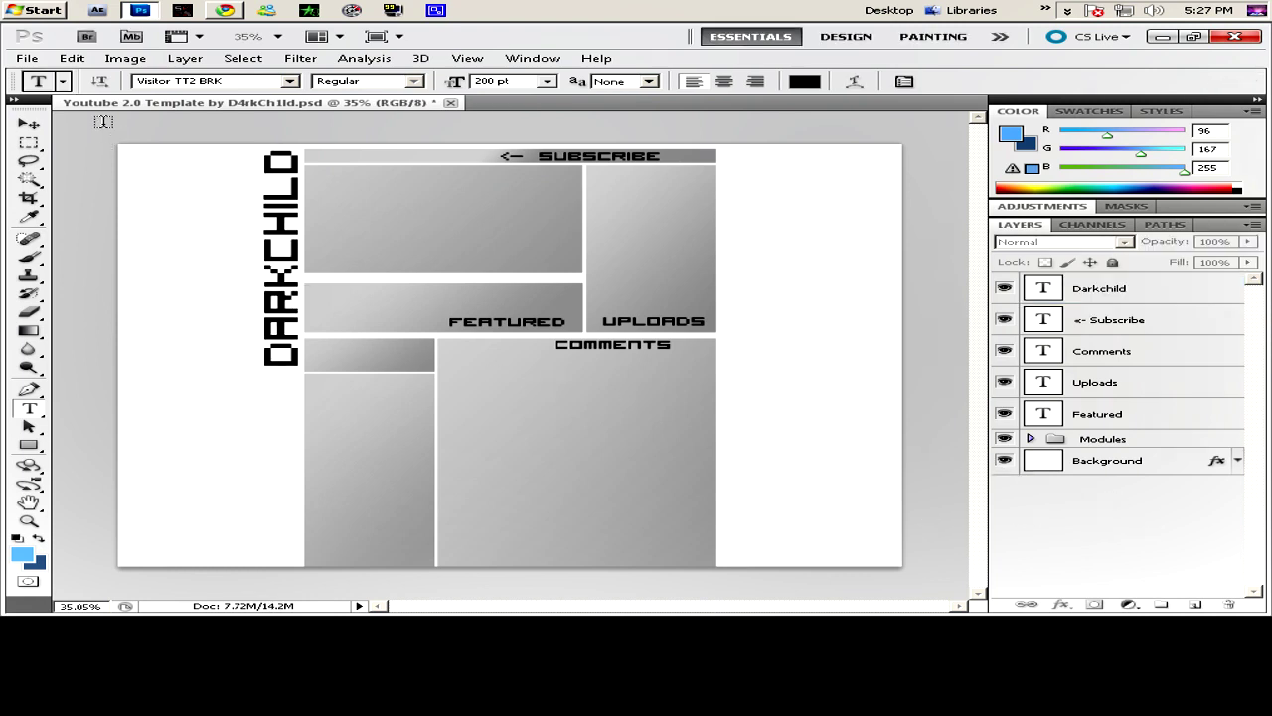
pyautogui.click(27, 58)
# Open Mac Wallpaper.jpg from the Pictures folder and float its window beside the template
pyautogui.click(57, 89)
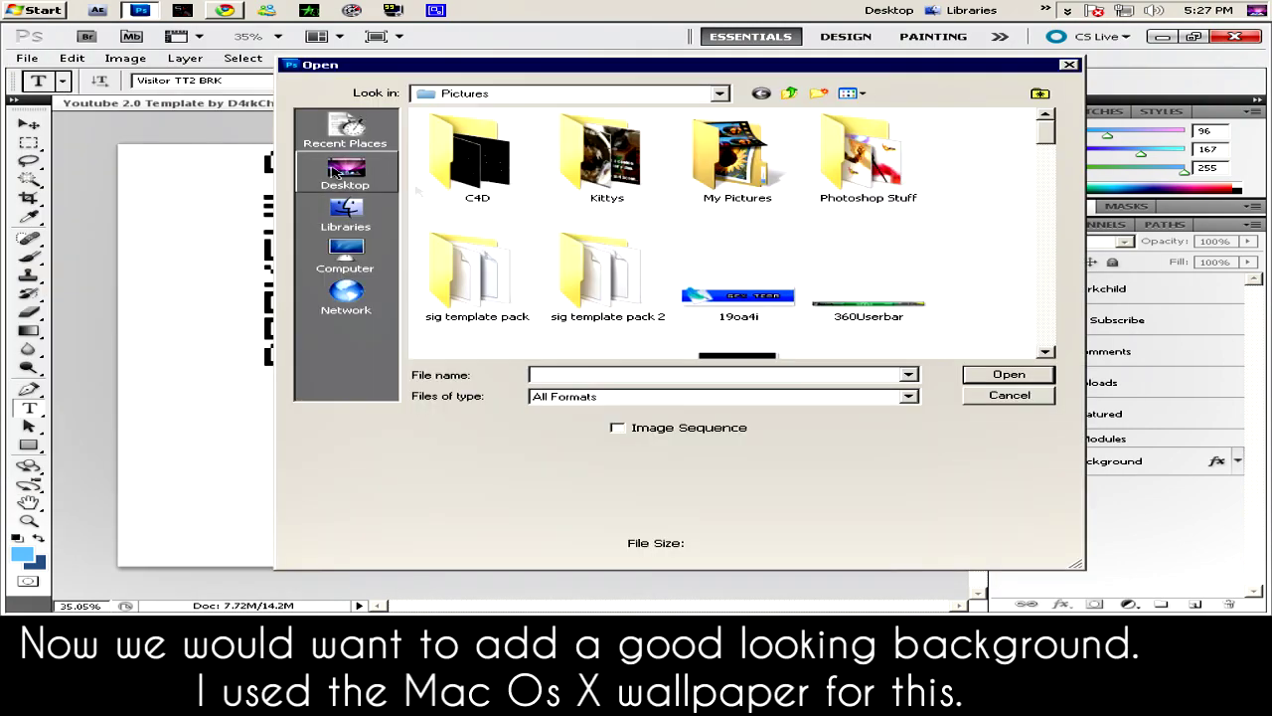
pyautogui.scroll(-3, 843, 276)
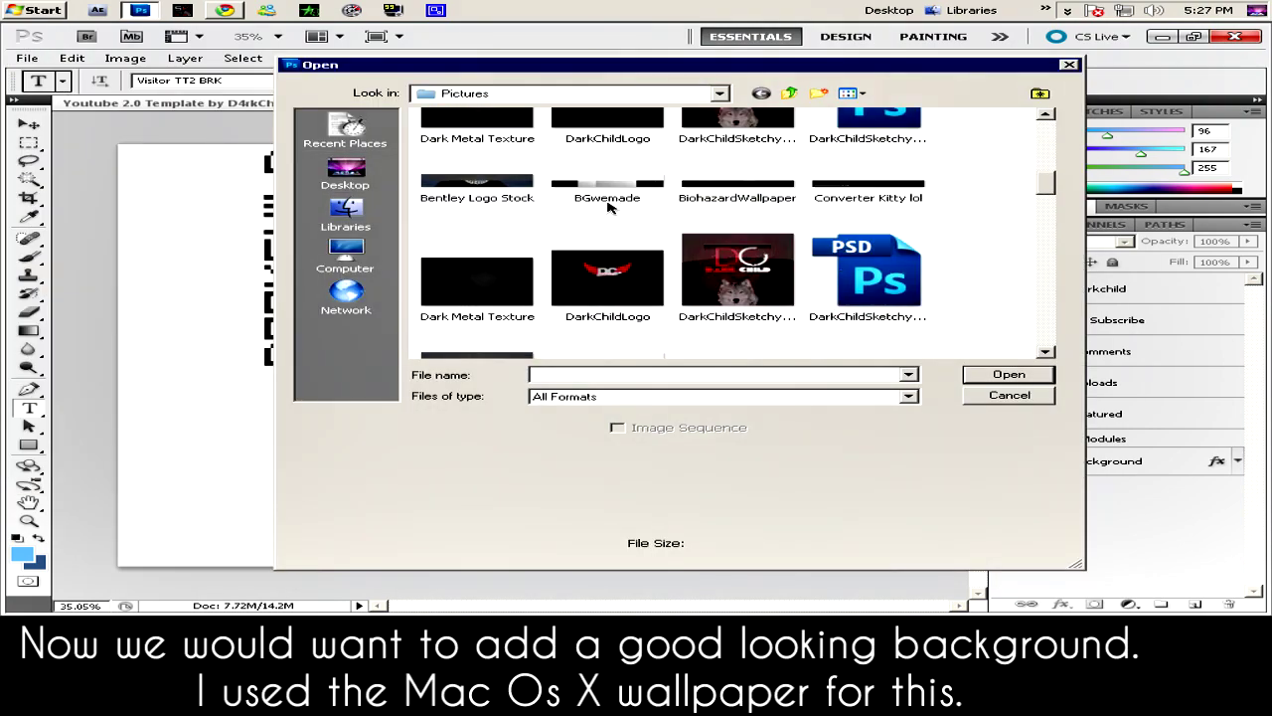
pyautogui.scroll(-3, 624, 203)
pyautogui.scroll(-3, 576, 234)
pyautogui.scroll(-2, 563, 246)
pyautogui.scroll(-2, 563, 246)
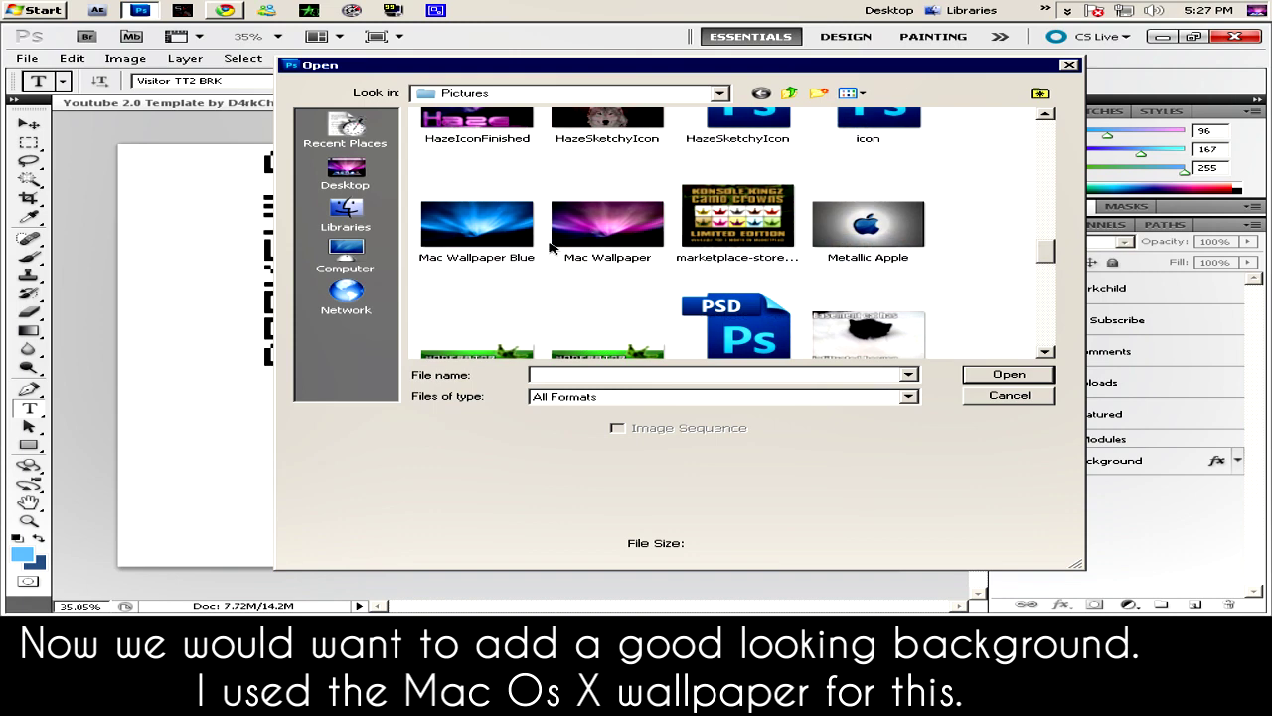
pyautogui.click(599, 243)
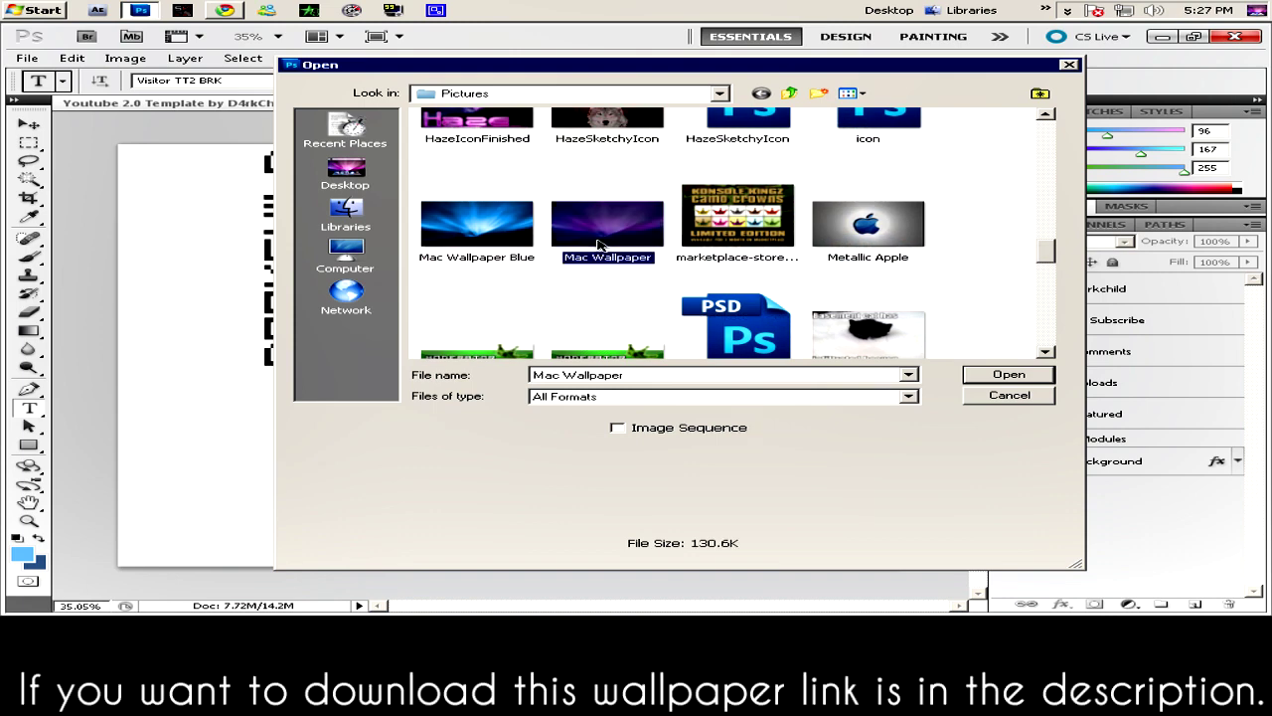
pyautogui.doubleClick(599, 243)
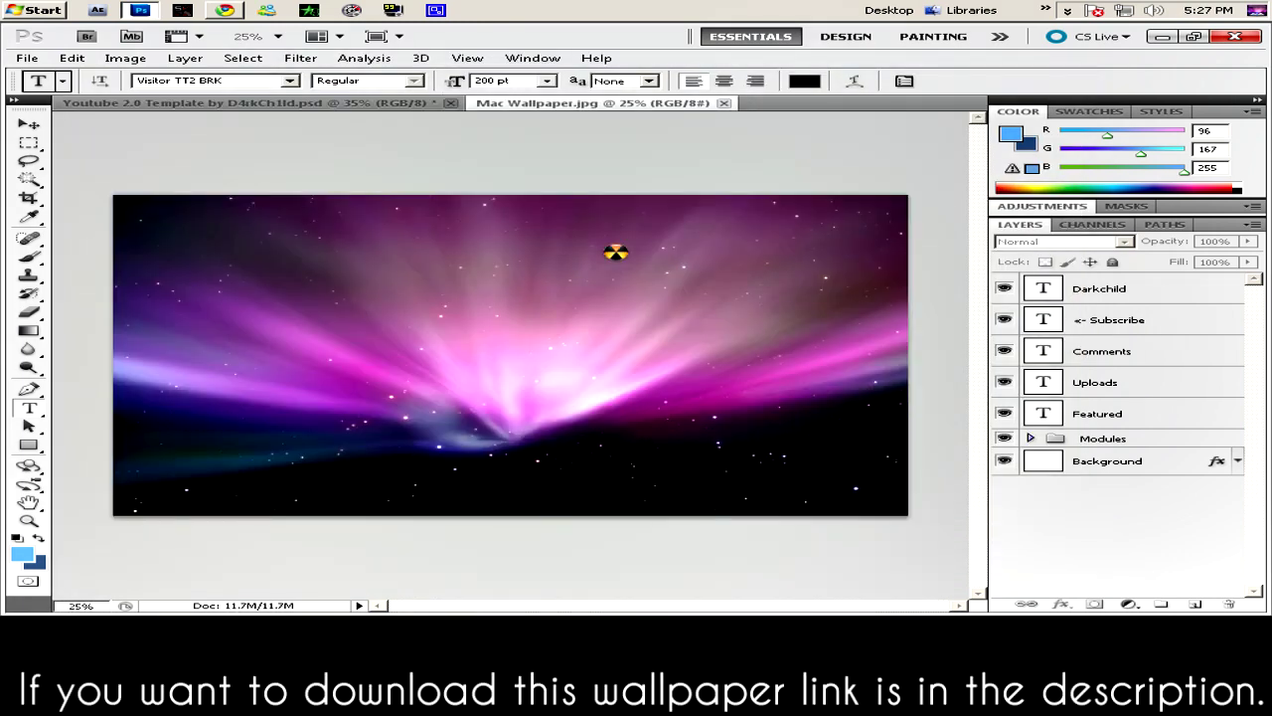
pyautogui.moveTo(668, 108); pyautogui.dragTo(651, 113)
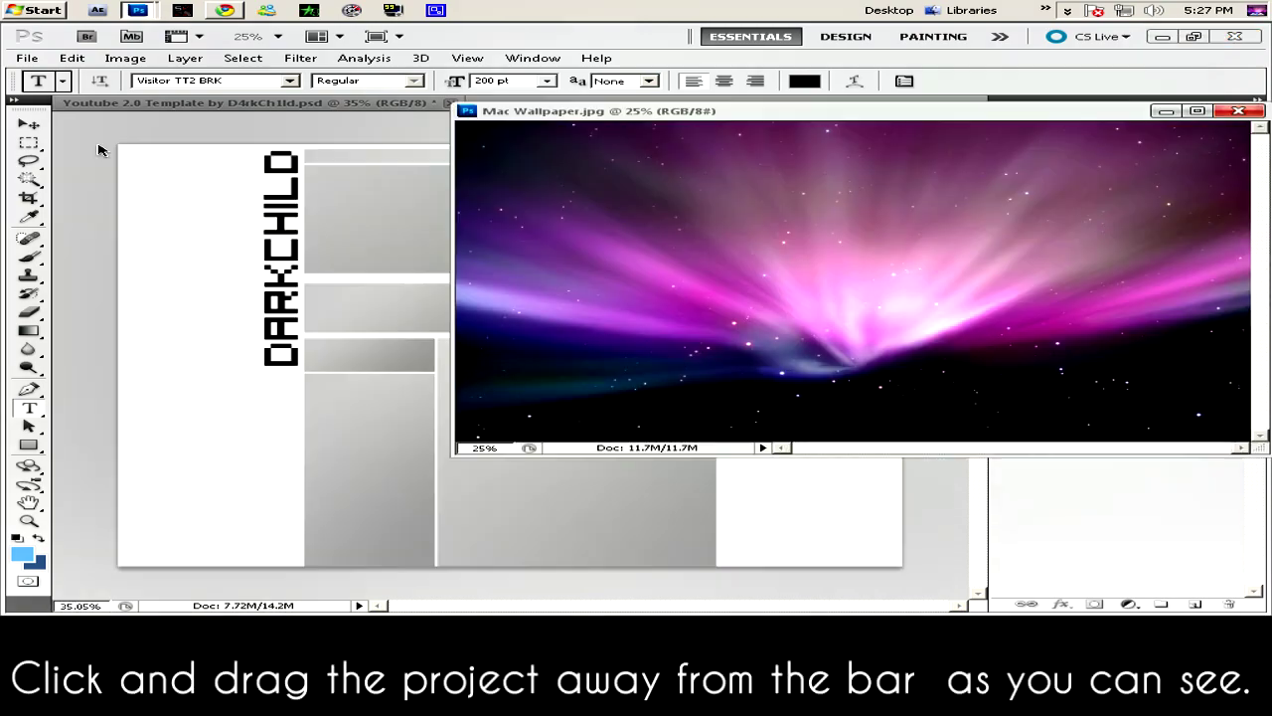
# Move the Mac Wallpaper onto the YouTube template as Layer 1 and zoom out
pyautogui.press('v')
pyautogui.moveTo(647, 270); pyautogui.dragTo(402, 278)
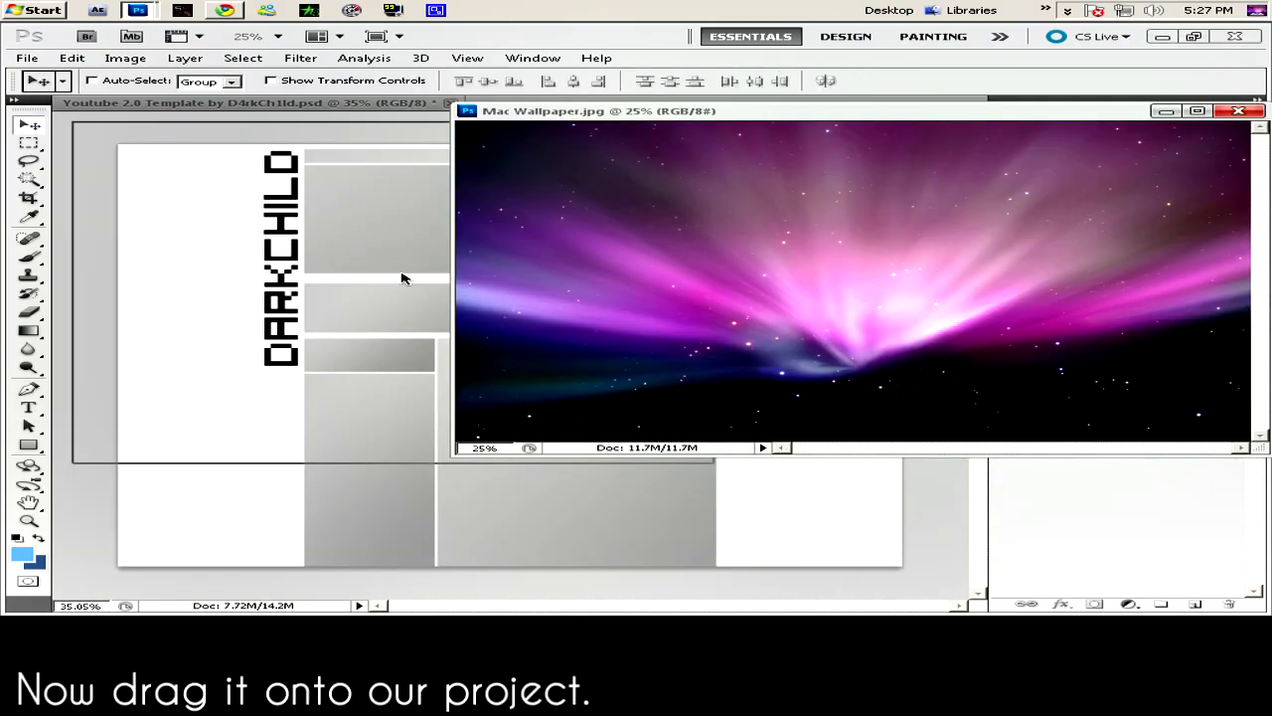
pyautogui.click(1238, 110)
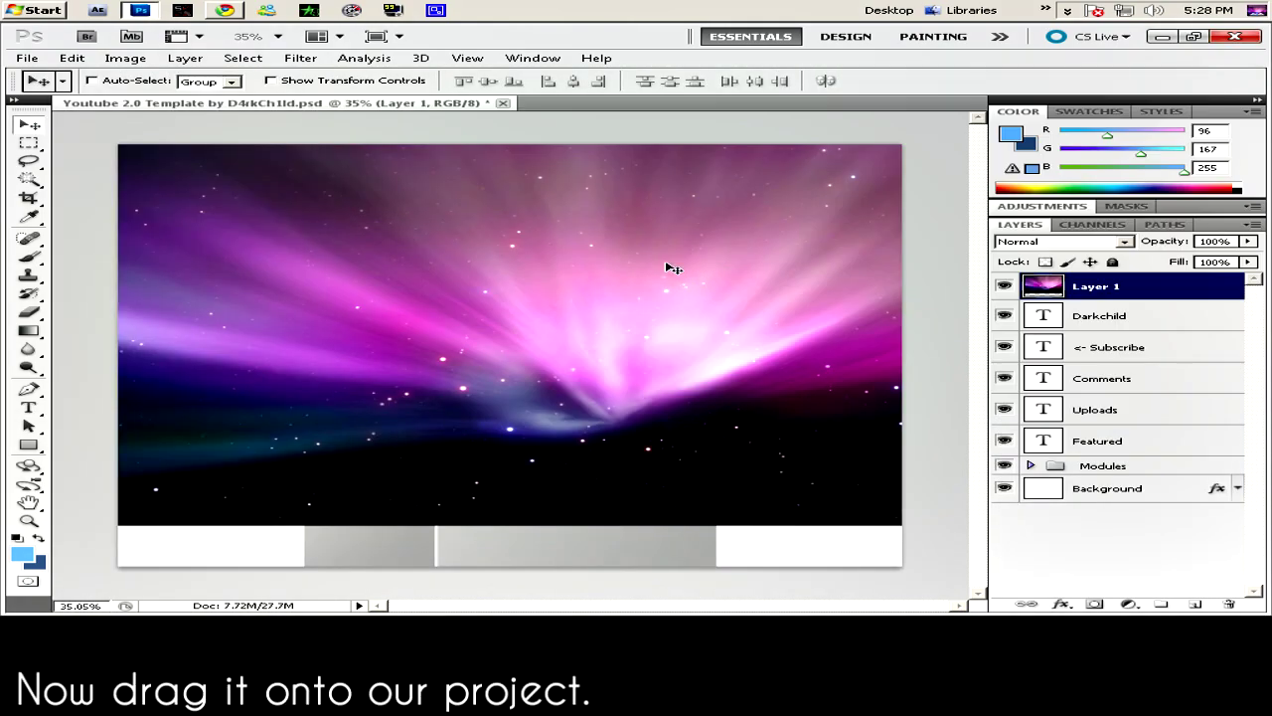
pyautogui.scroll(-3, 673, 267)
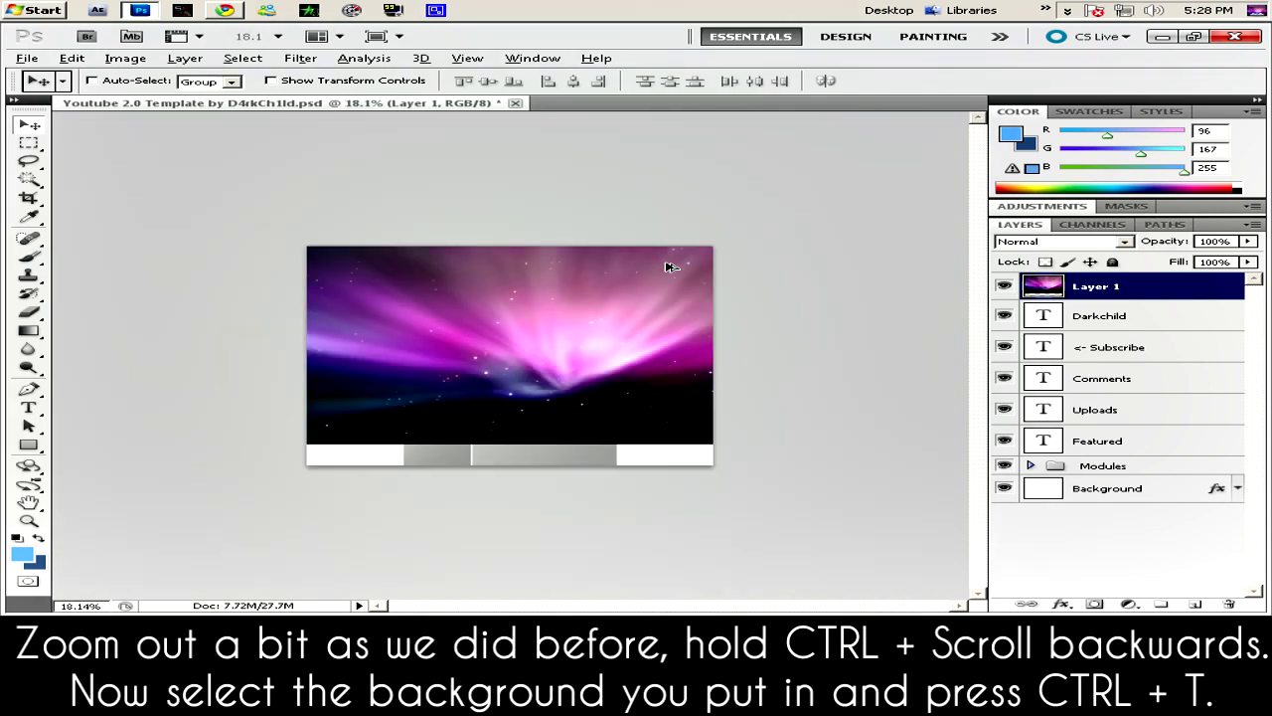
pyautogui.scroll(-1, 671, 267)
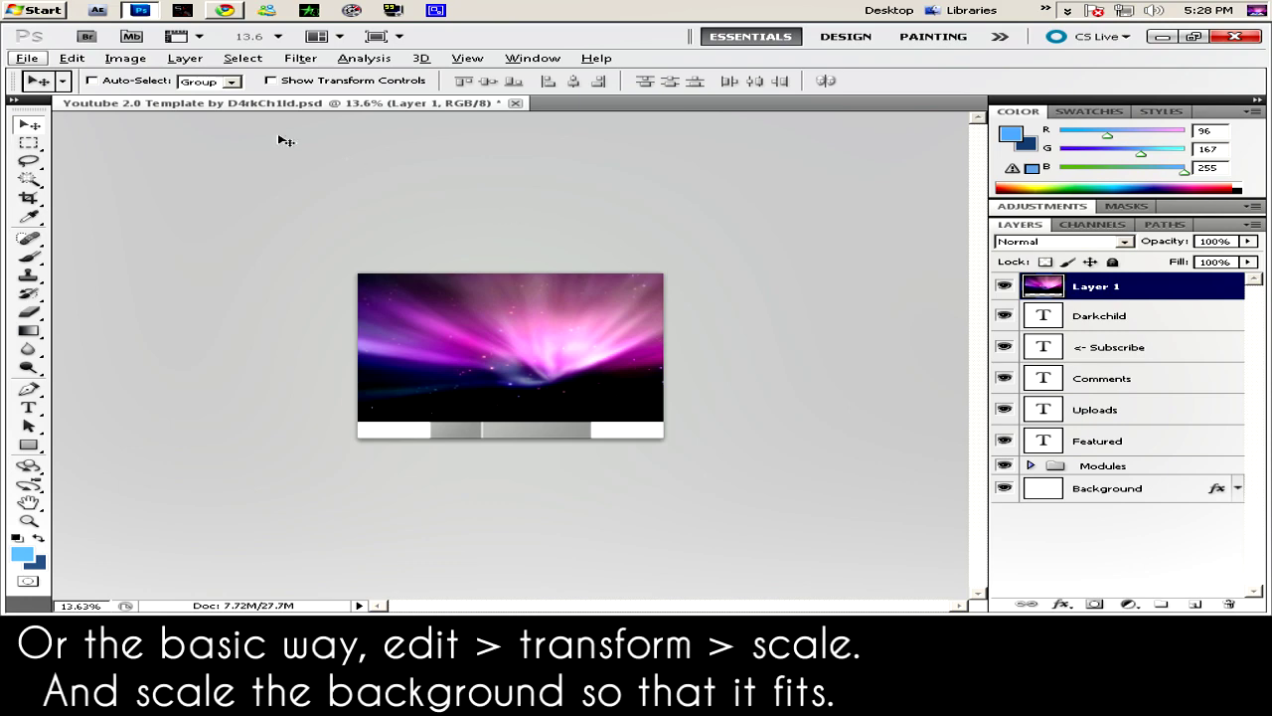
pyautogui.click(72, 58)
pyautogui.moveTo(103, 342)
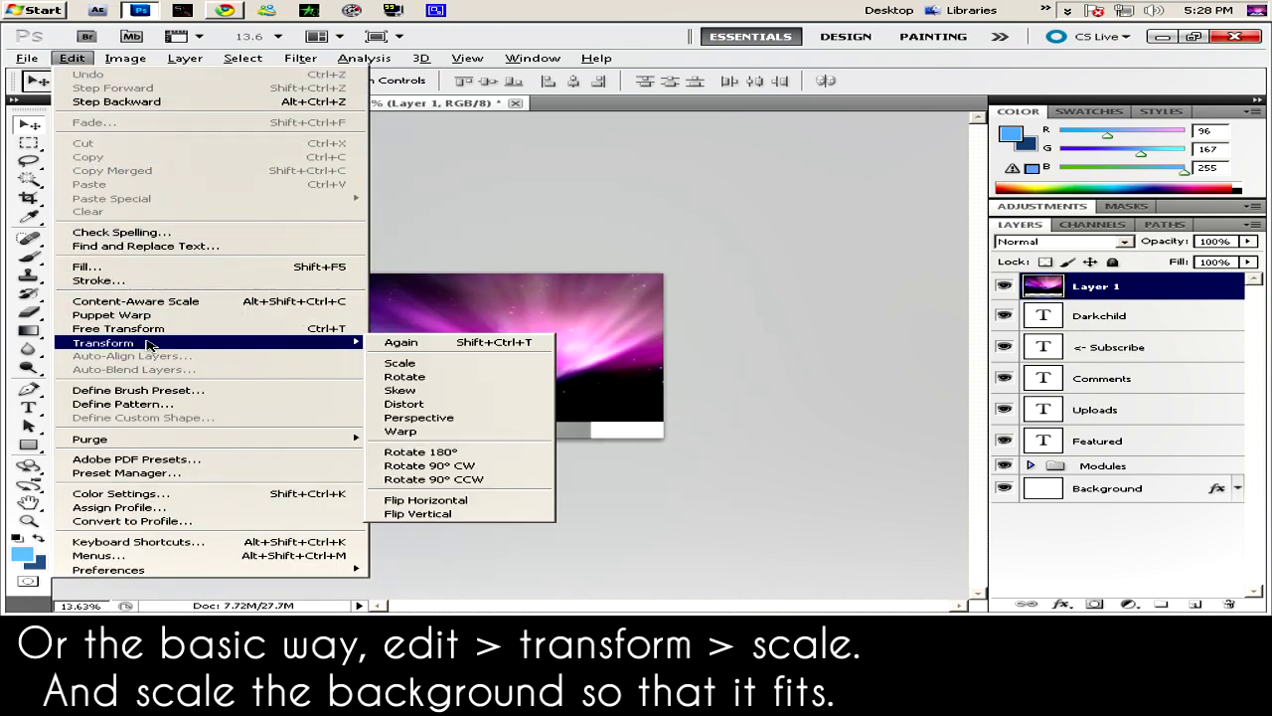
# Scale the wallpaper layer to cover the full template canvas and apply the transform
pyautogui.click(443, 370)
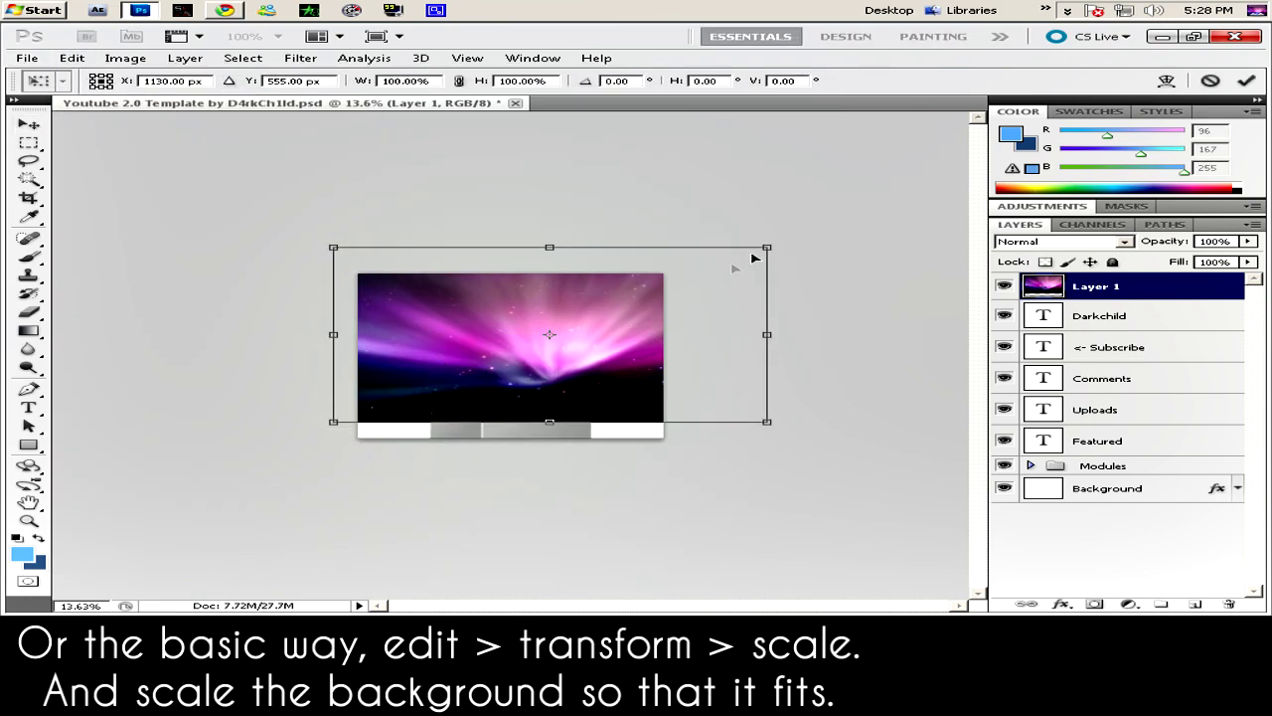
pyautogui.moveTo(766, 247); pyautogui.dragTo(664, 273)
pyautogui.moveTo(318, 270); pyautogui.dragTo(346, 270)
pyautogui.moveTo(511, 421); pyautogui.dragTo(523, 442)
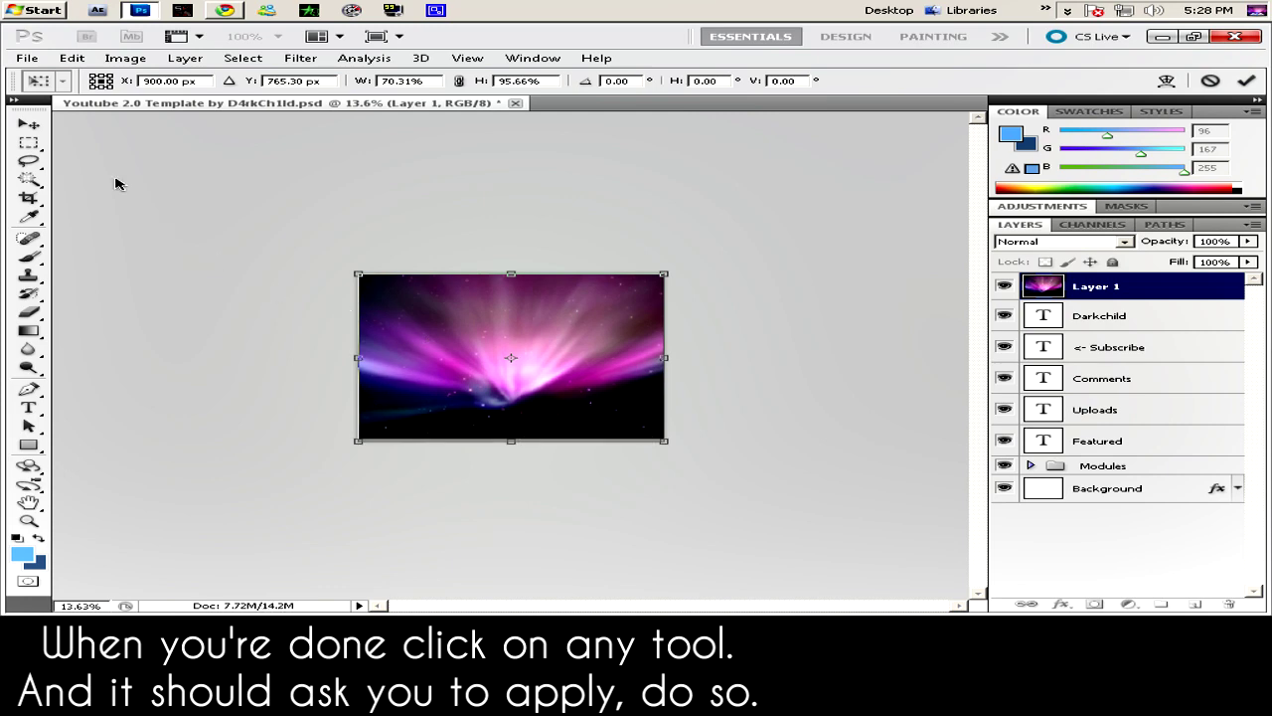
pyautogui.click(26, 126)
pyautogui.click(489, 267)
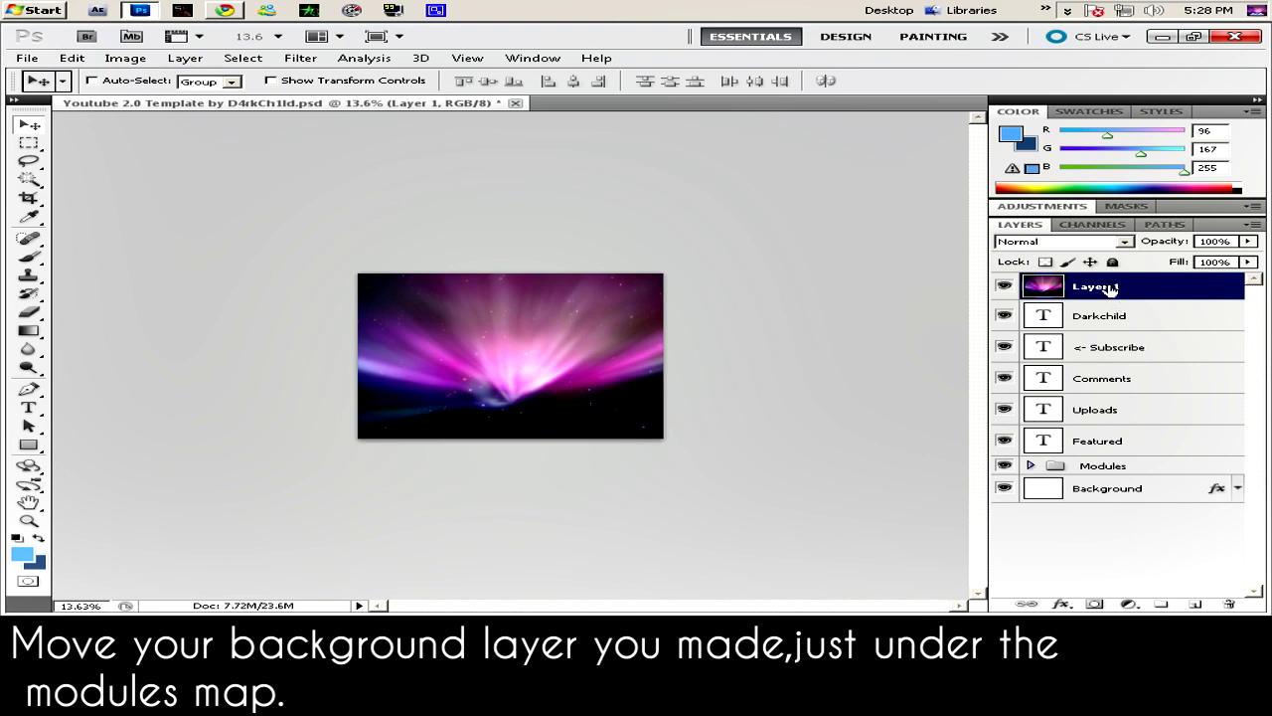
# Move the wallpaper layer beneath the Modules group and zoom the canvas to 50%
pyautogui.moveTo(1106, 368); pyautogui.dragTo(1093, 482)
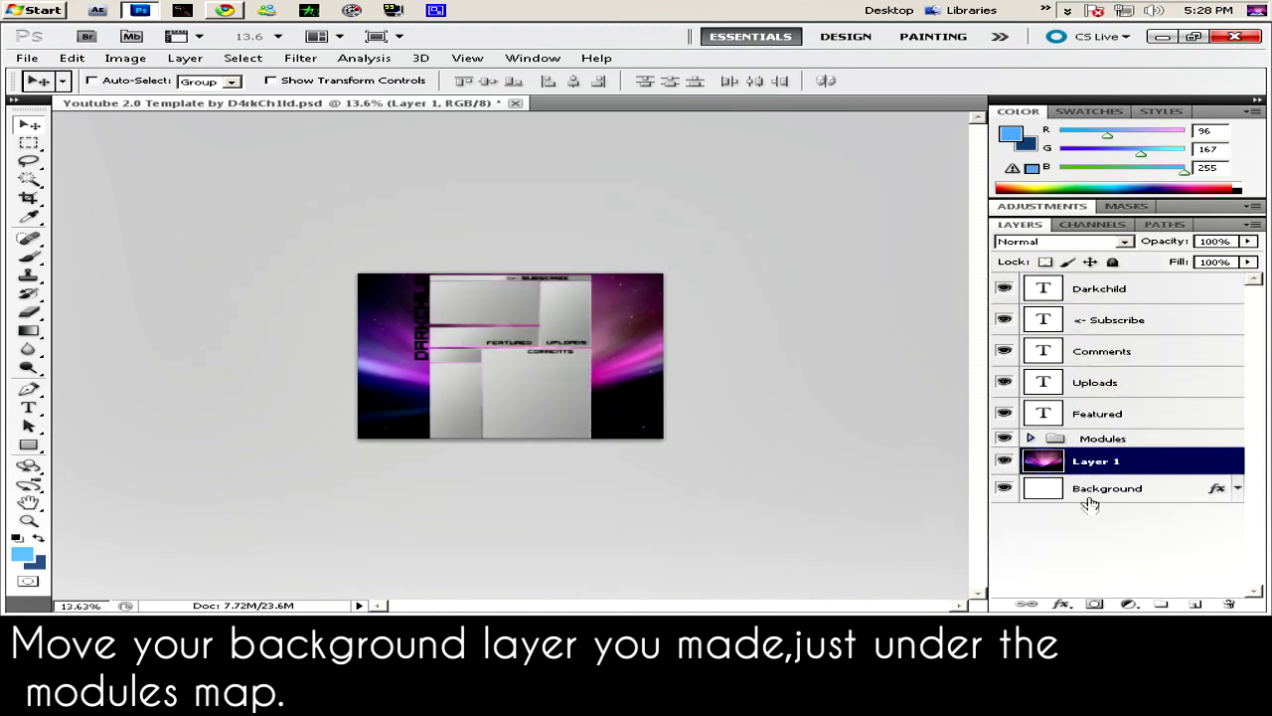
pyautogui.click(1090, 541)
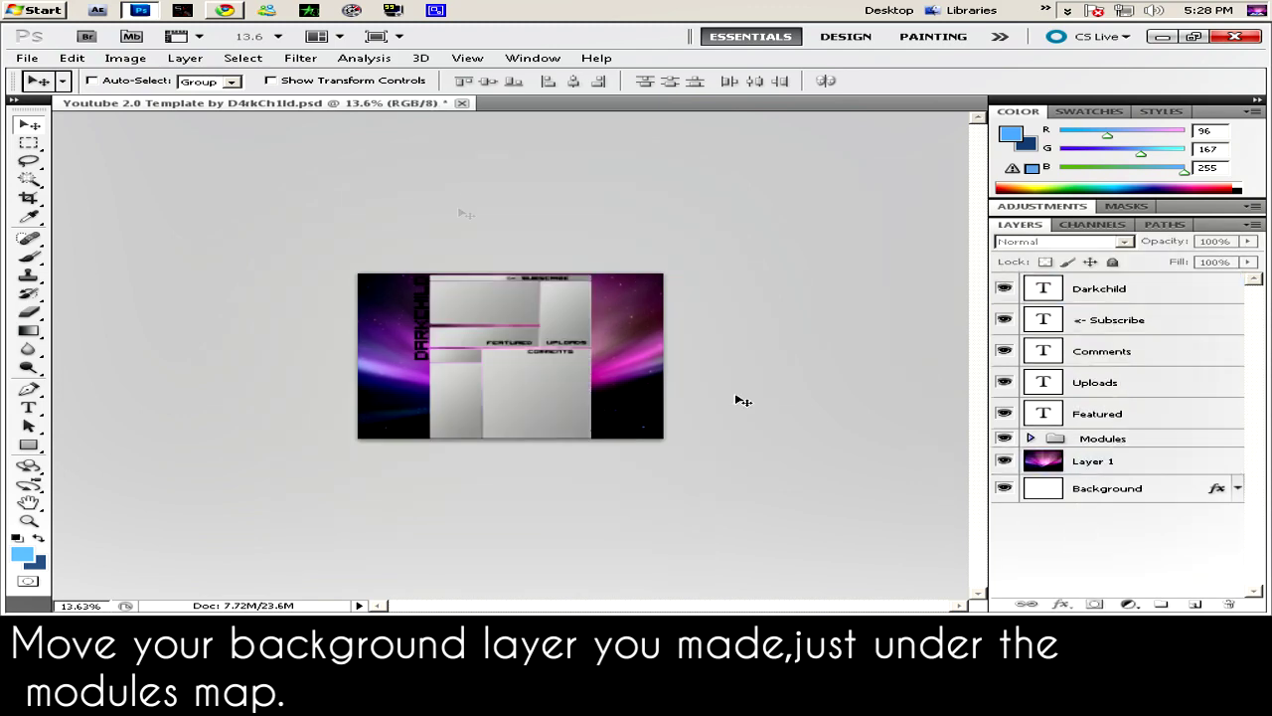
pyautogui.click(278, 37)
pyautogui.click(270, 75)
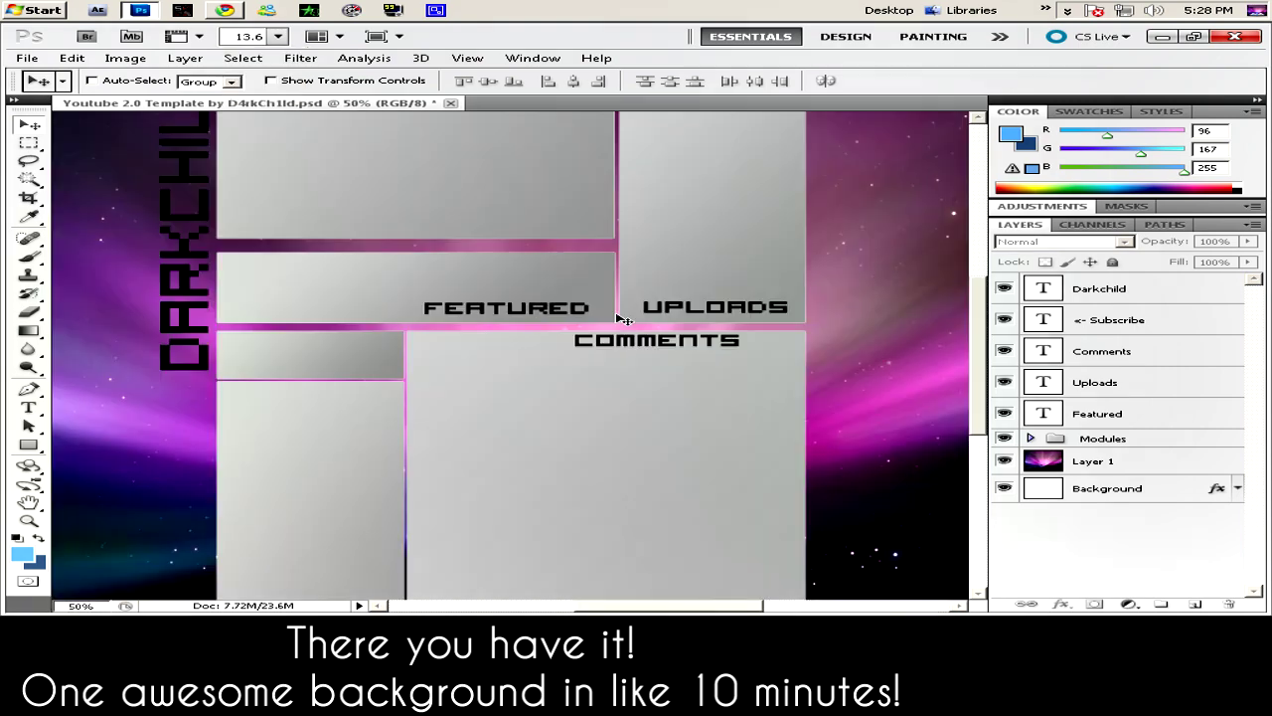
# Scroll over the canvas to review the FEATURED, UPLOADS, COMMENTS labels and the Darkchild title
pyautogui.scroll(-3, 626, 309)
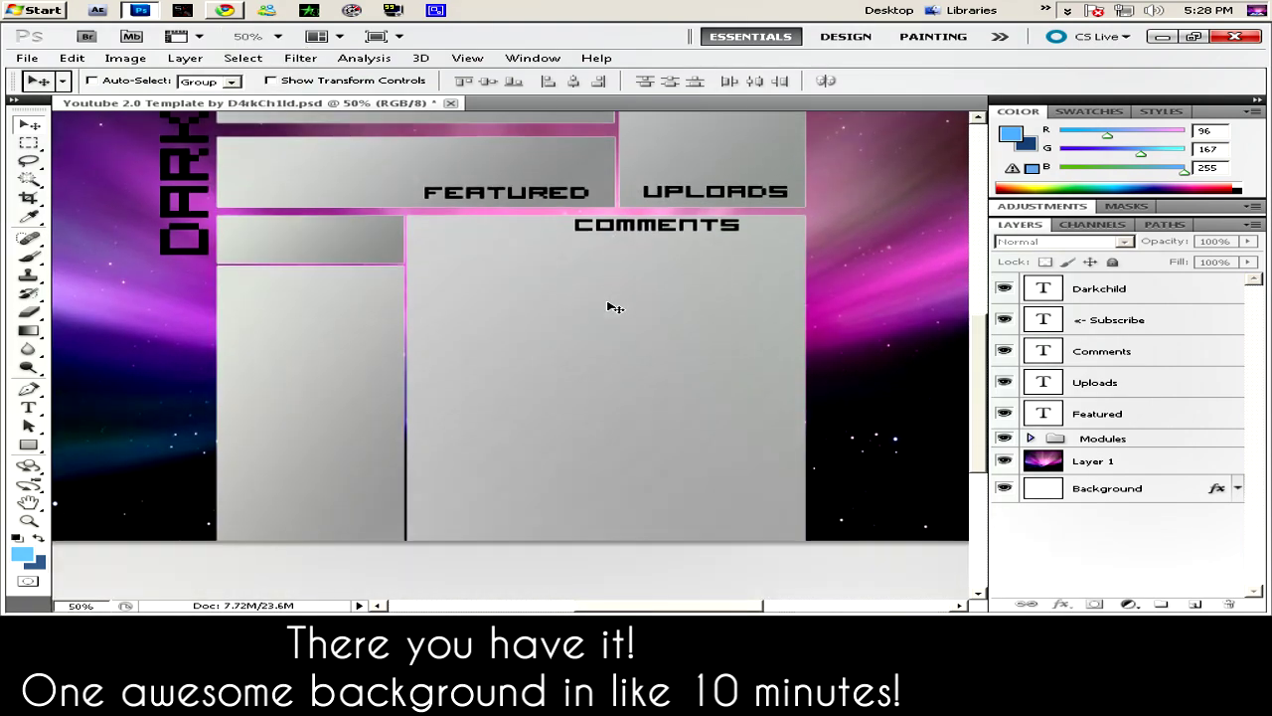
pyautogui.scroll(1, 617, 299)
pyautogui.scroll(3, 619, 297)
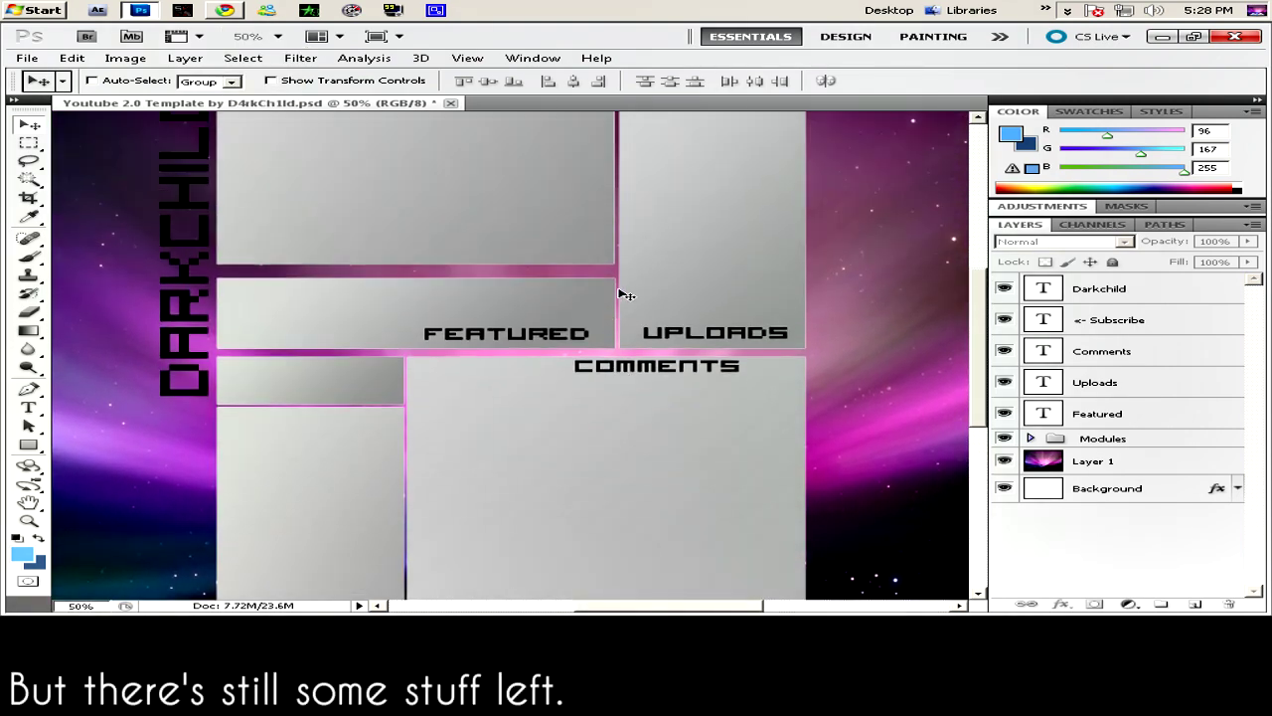
pyautogui.scroll(3, 622, 296)
pyautogui.scroll(1, 624, 294)
pyautogui.scroll(-3, 624, 295)
pyautogui.scroll(-2, 624, 295)
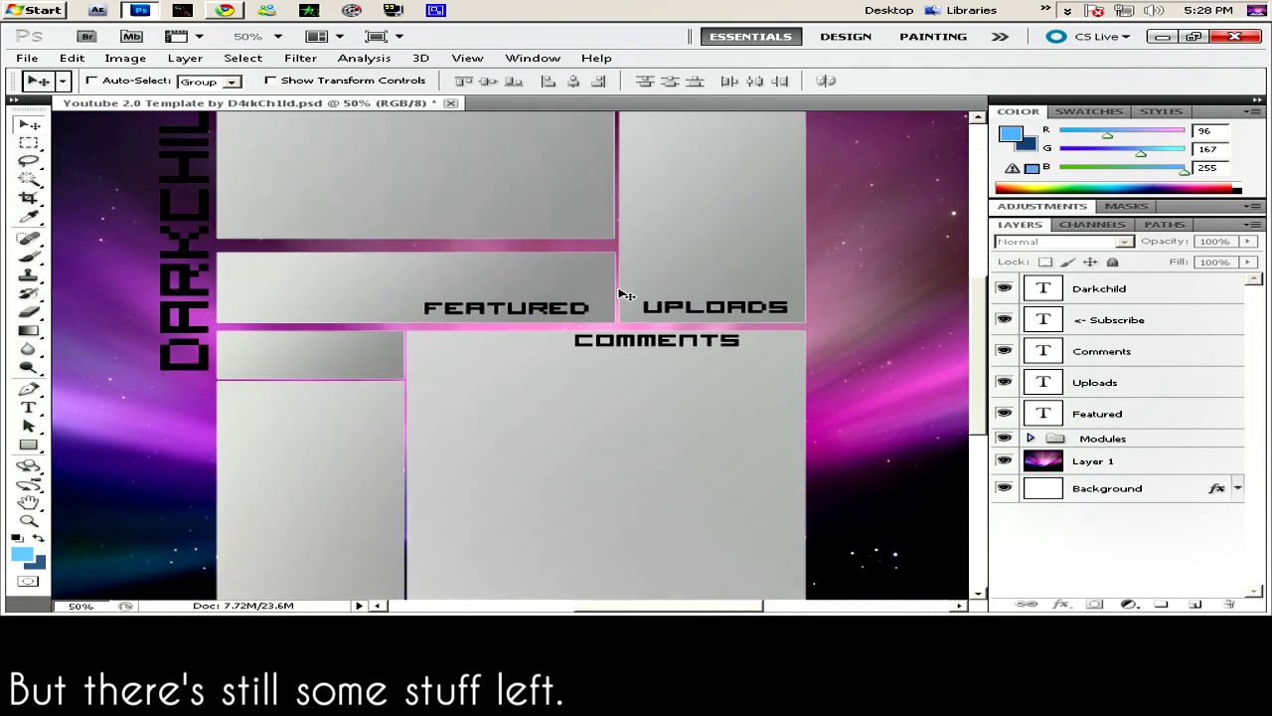
pyautogui.scroll(-2, 624, 294)
pyautogui.scroll(-2, 624, 294)
pyautogui.scroll(1, 626, 295)
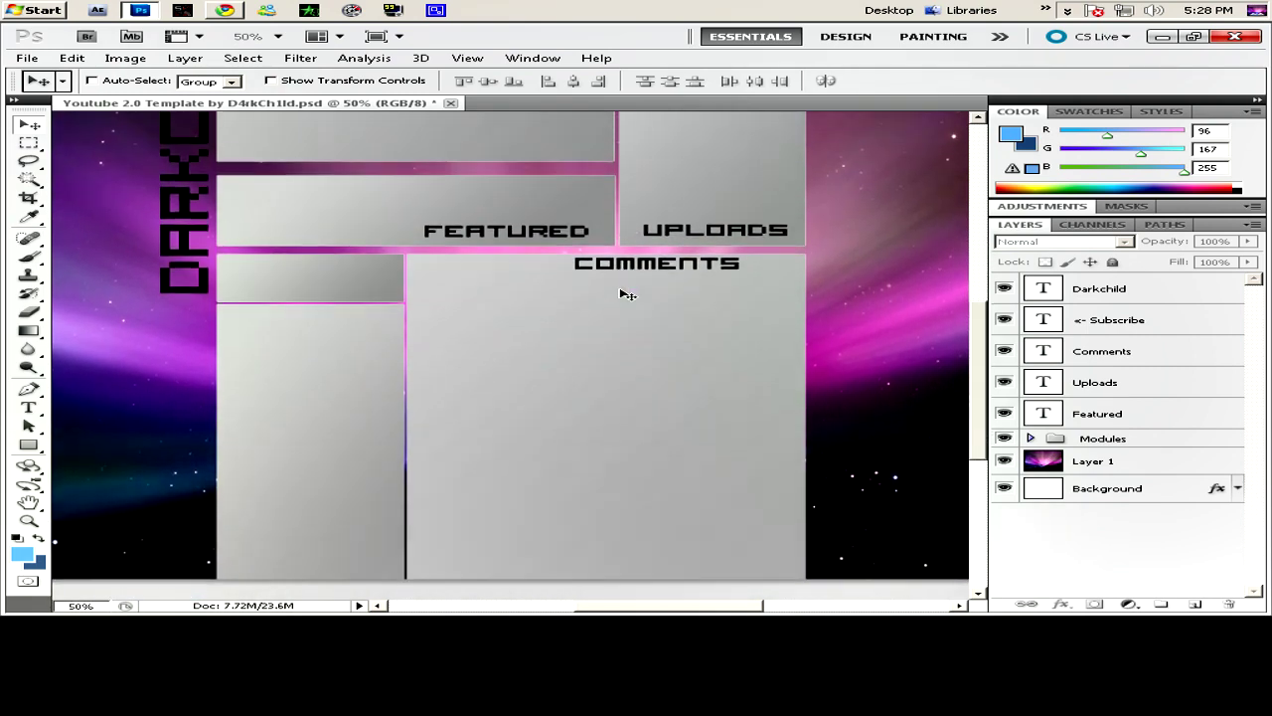
pyautogui.scroll(1, 626, 294)
pyautogui.scroll(2, 616, 258)
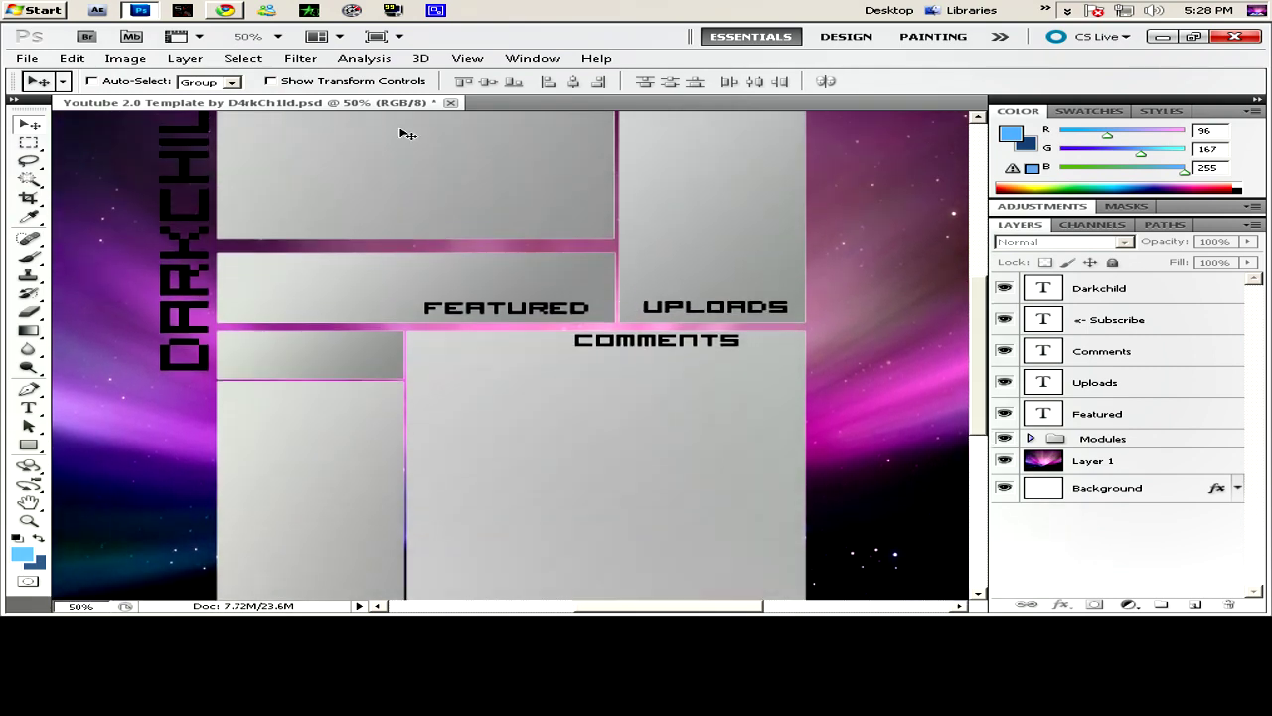
pyautogui.click(30, 59)
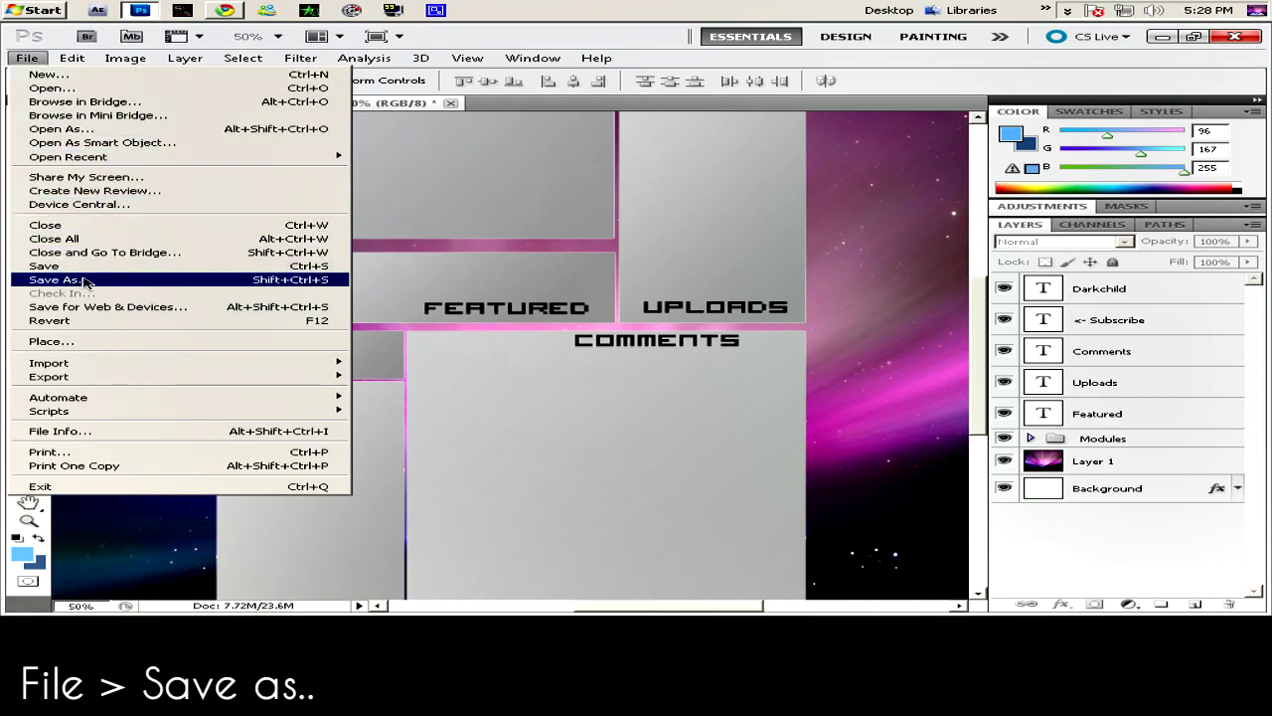
# Save the template as a JPEG file named Backgroundwemade
pyautogui.click(84, 281)
pyautogui.click(572, 377)
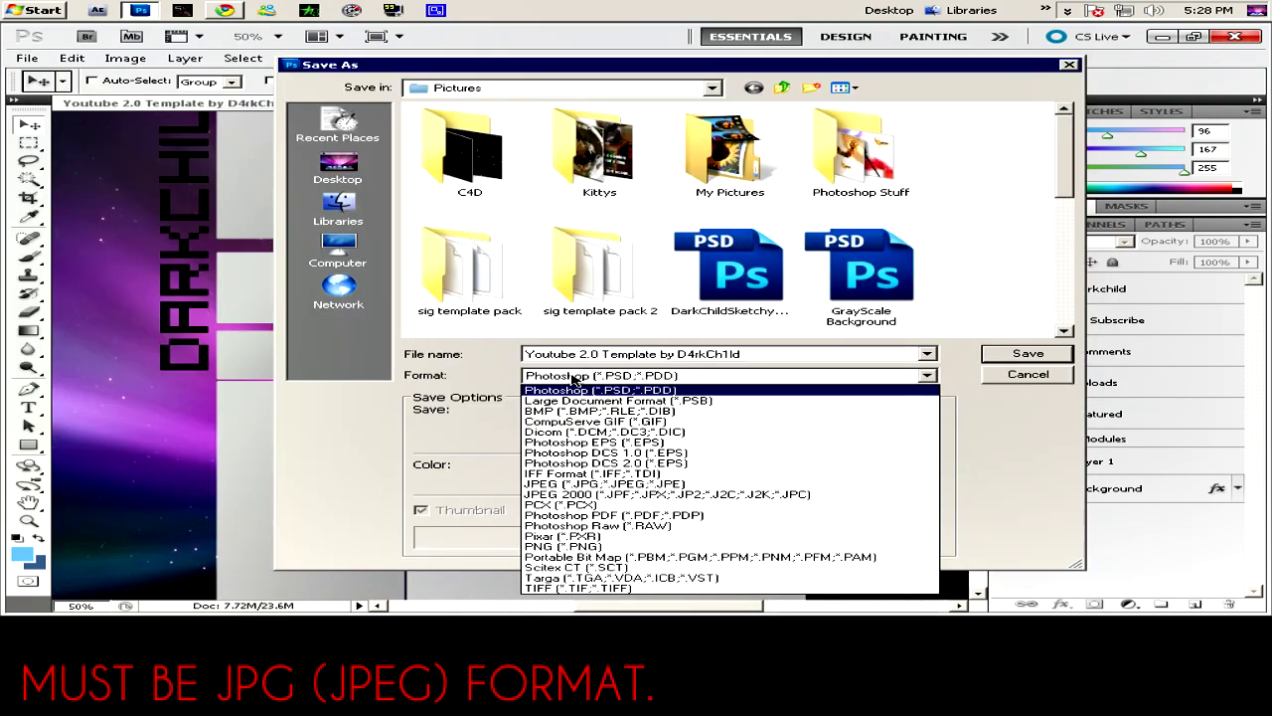
pyautogui.click(627, 485)
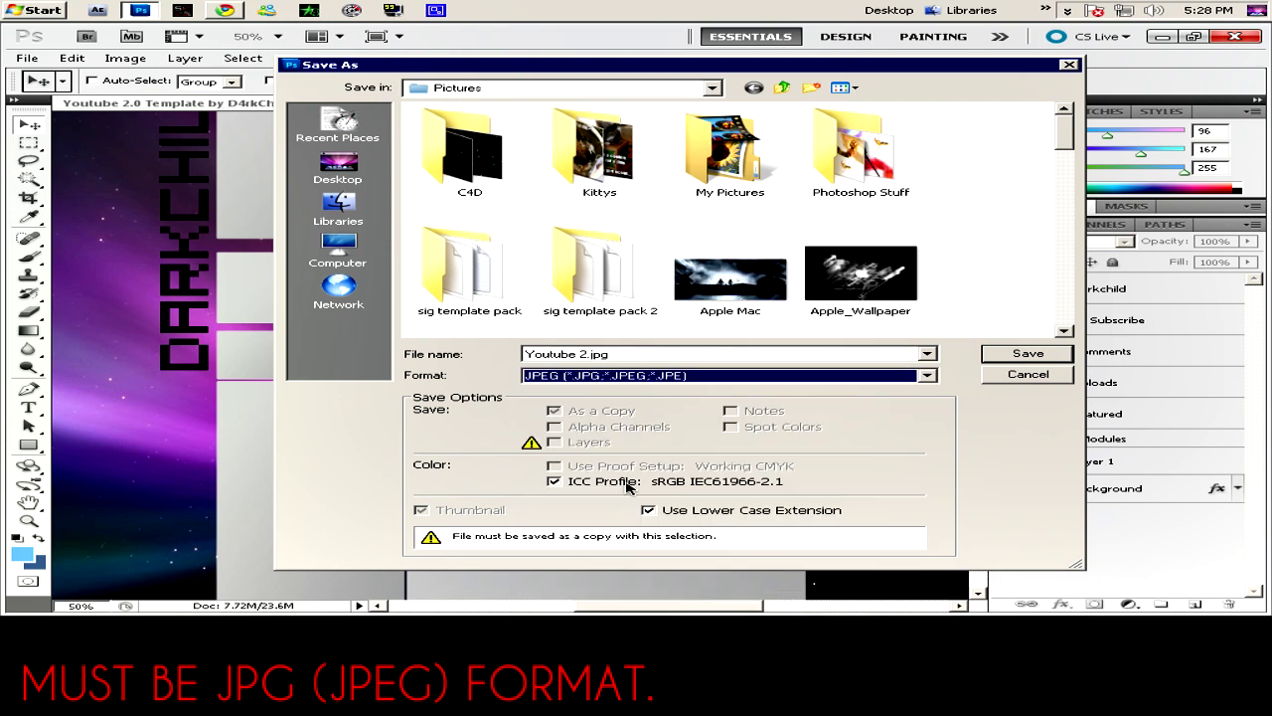
pyautogui.click(630, 355)
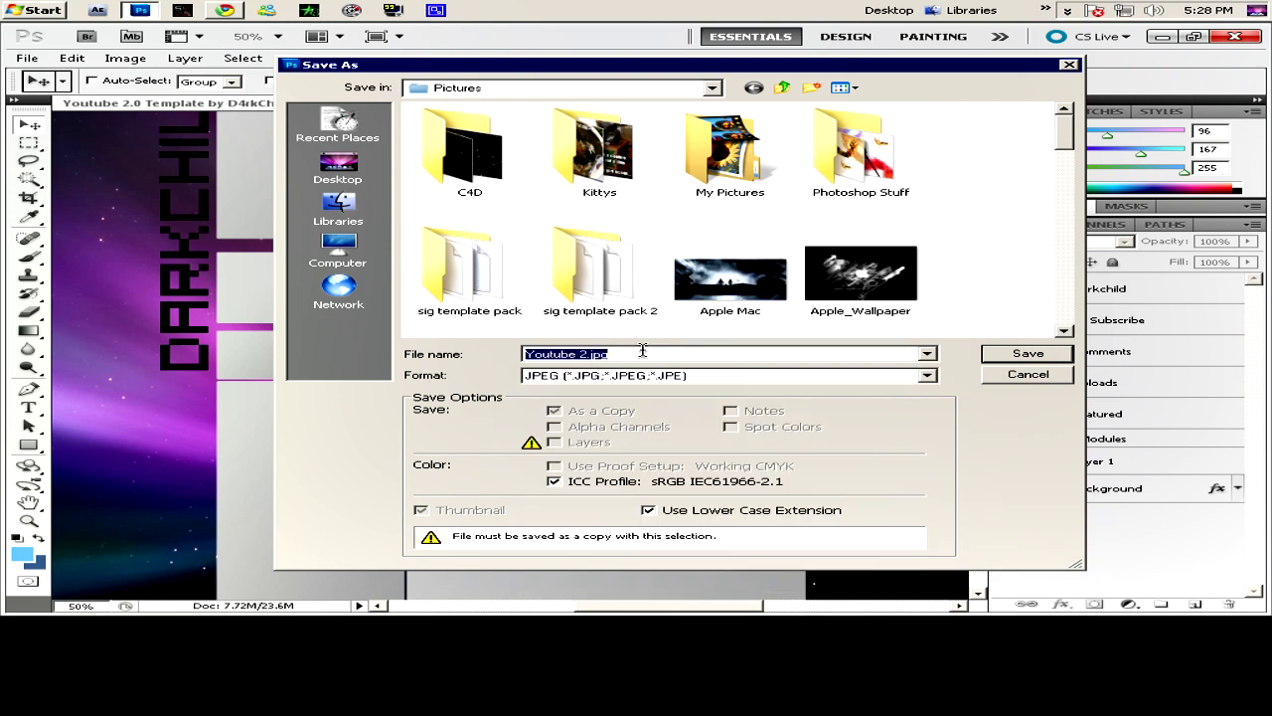
pyautogui.write('Backgroundwemade')
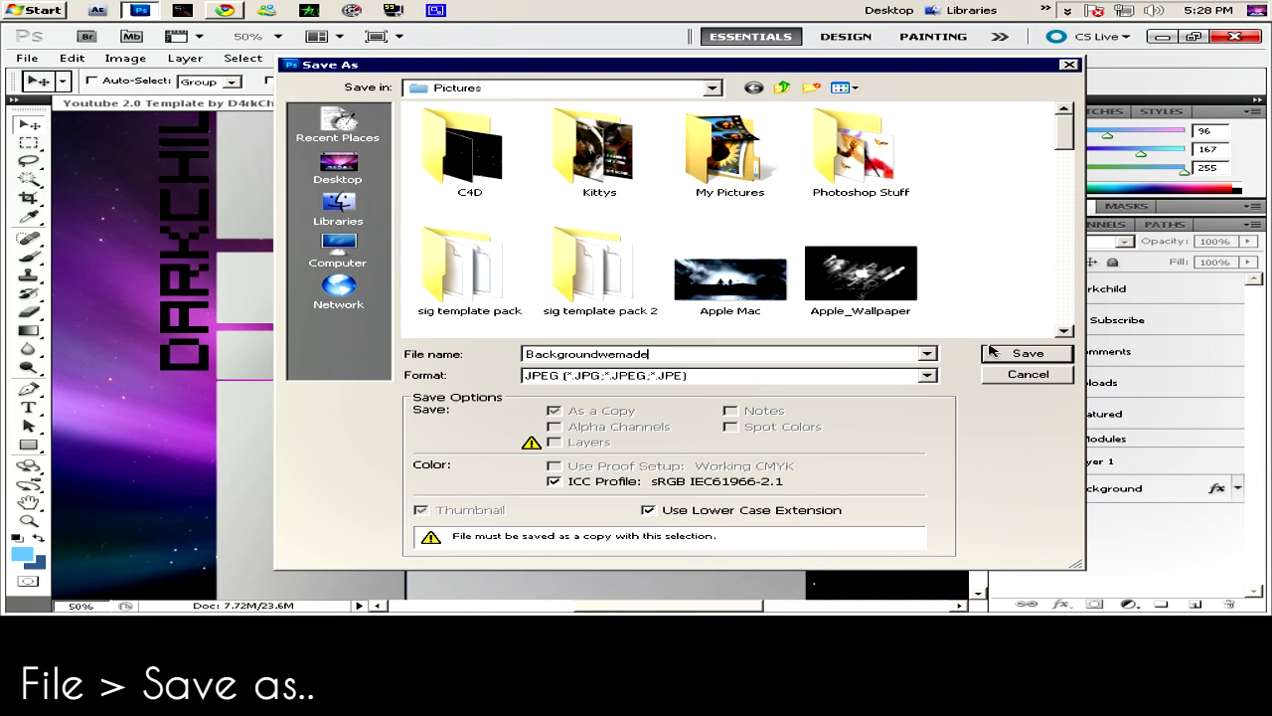
pyautogui.click(1021, 355)
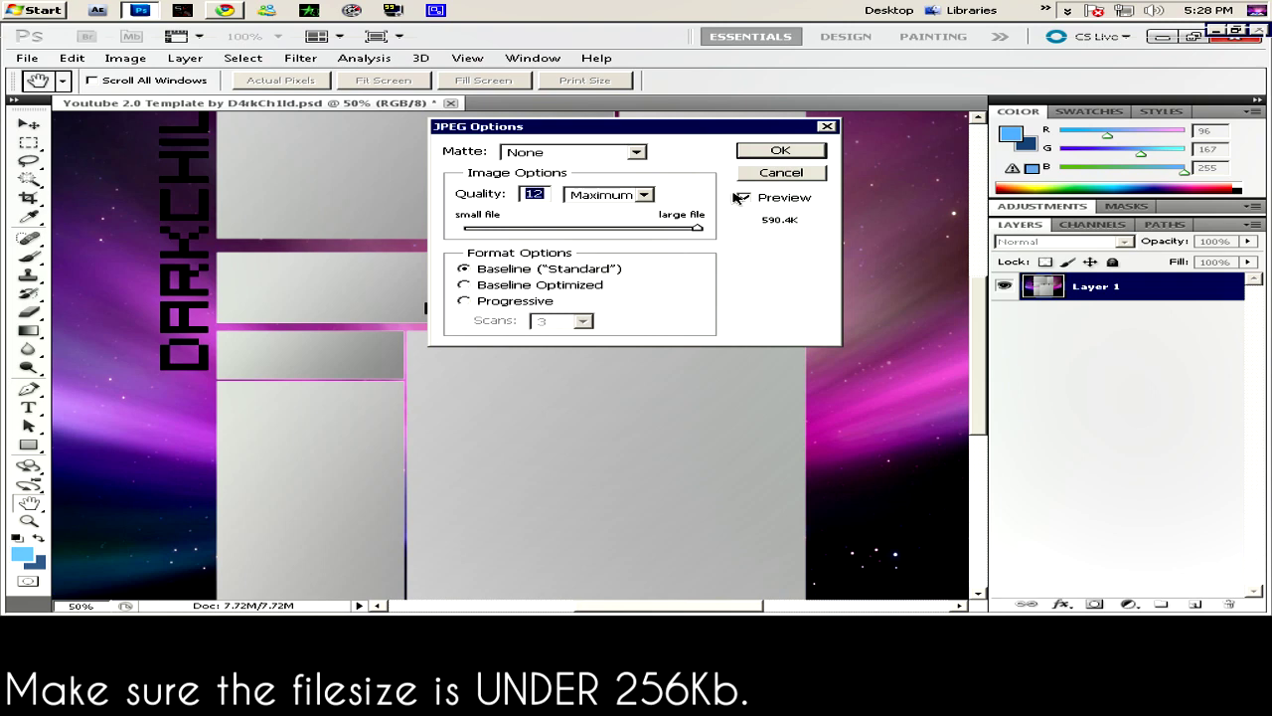
# Set JPEG quality to 10 with Baseline Optimized encoding and confirm the save
pyautogui.moveTo(699, 231); pyautogui.dragTo(662, 231)
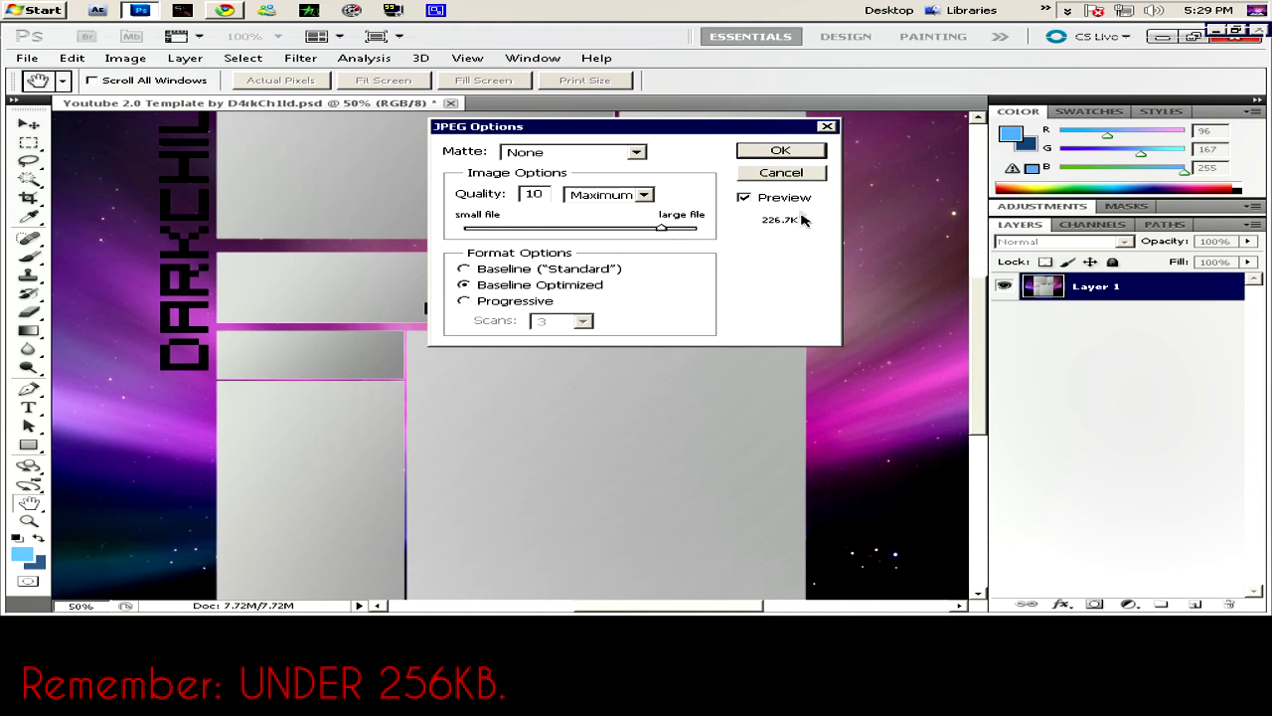
pyautogui.click(495, 303)
pyautogui.click(474, 289)
pyautogui.click(782, 151)
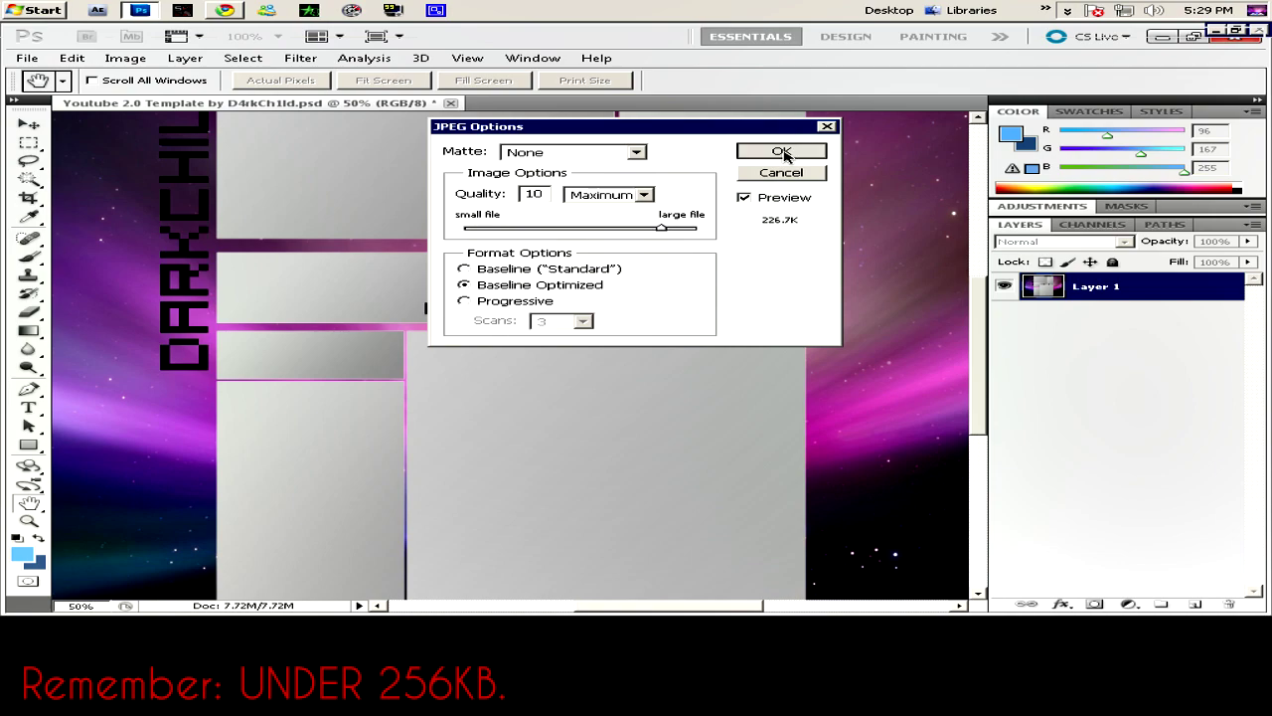
pyautogui.click(243, 12)
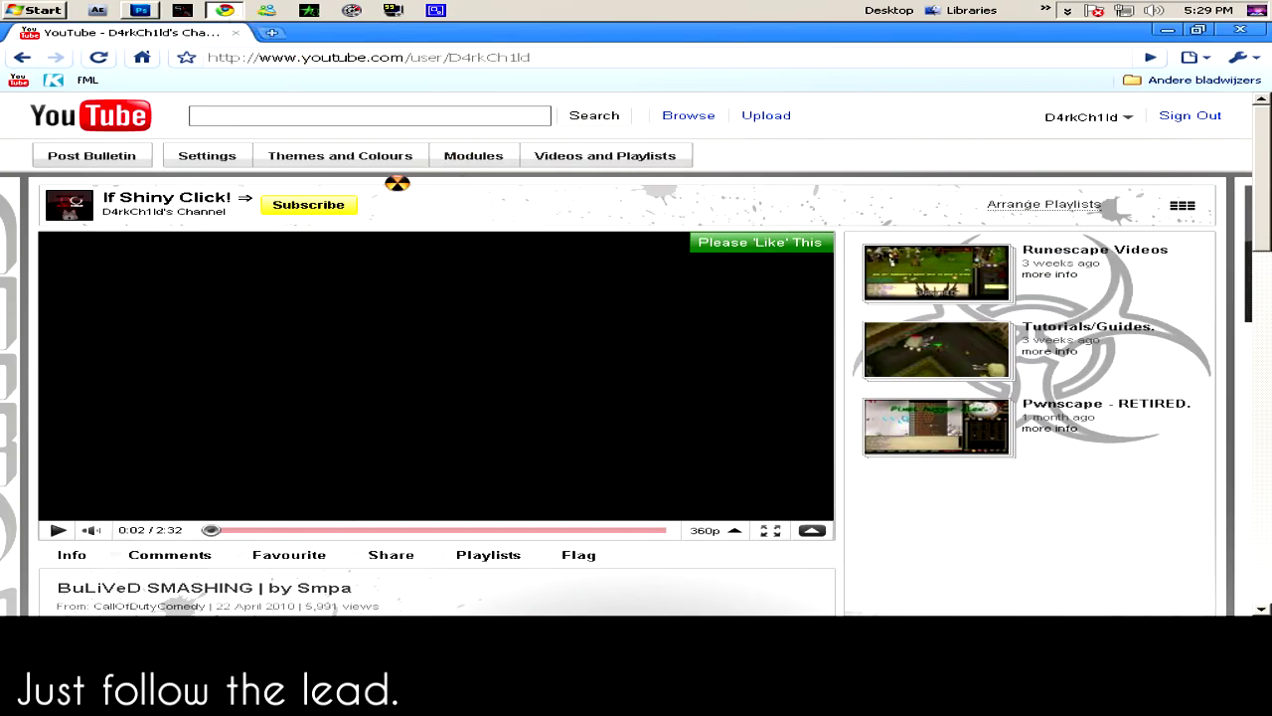
# Upload Backgroundwemade as the Background Image under Themes and Colours advanced options
pyautogui.click(368, 159)
pyautogui.scroll(-1, 333, 269)
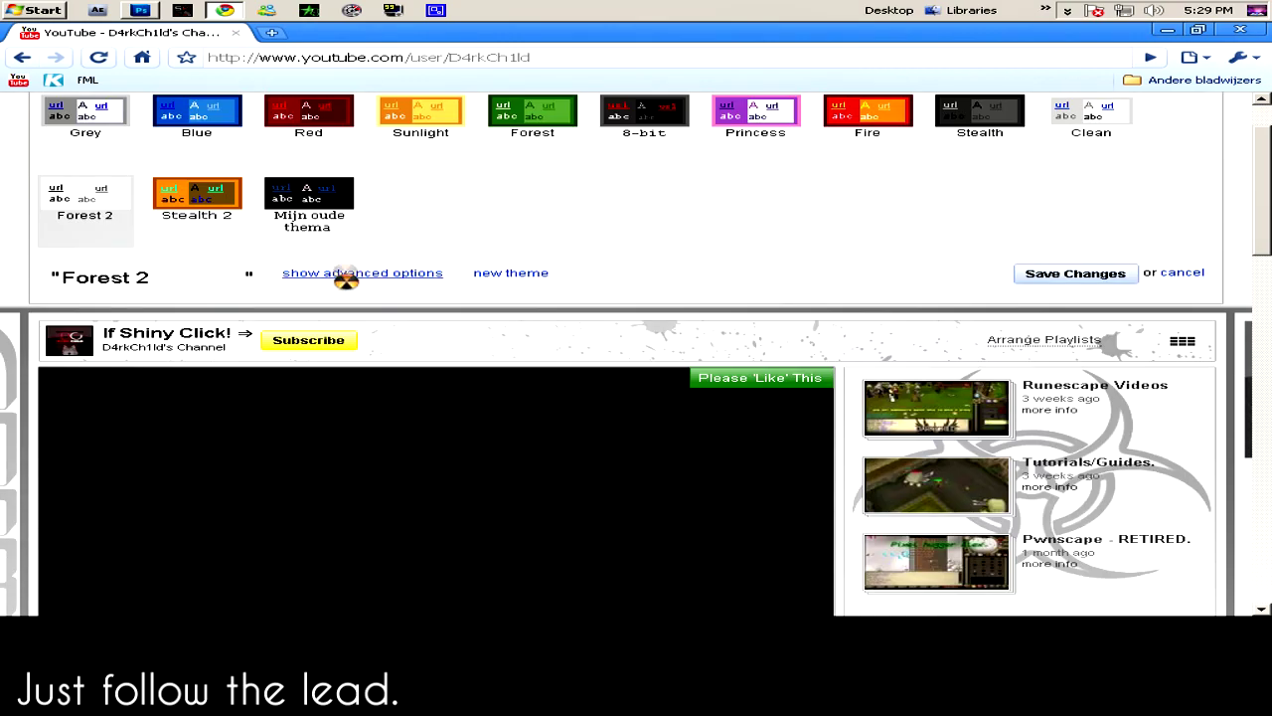
pyautogui.click(335, 276)
pyautogui.scroll(-2, 366, 286)
pyautogui.scroll(-1, 367, 285)
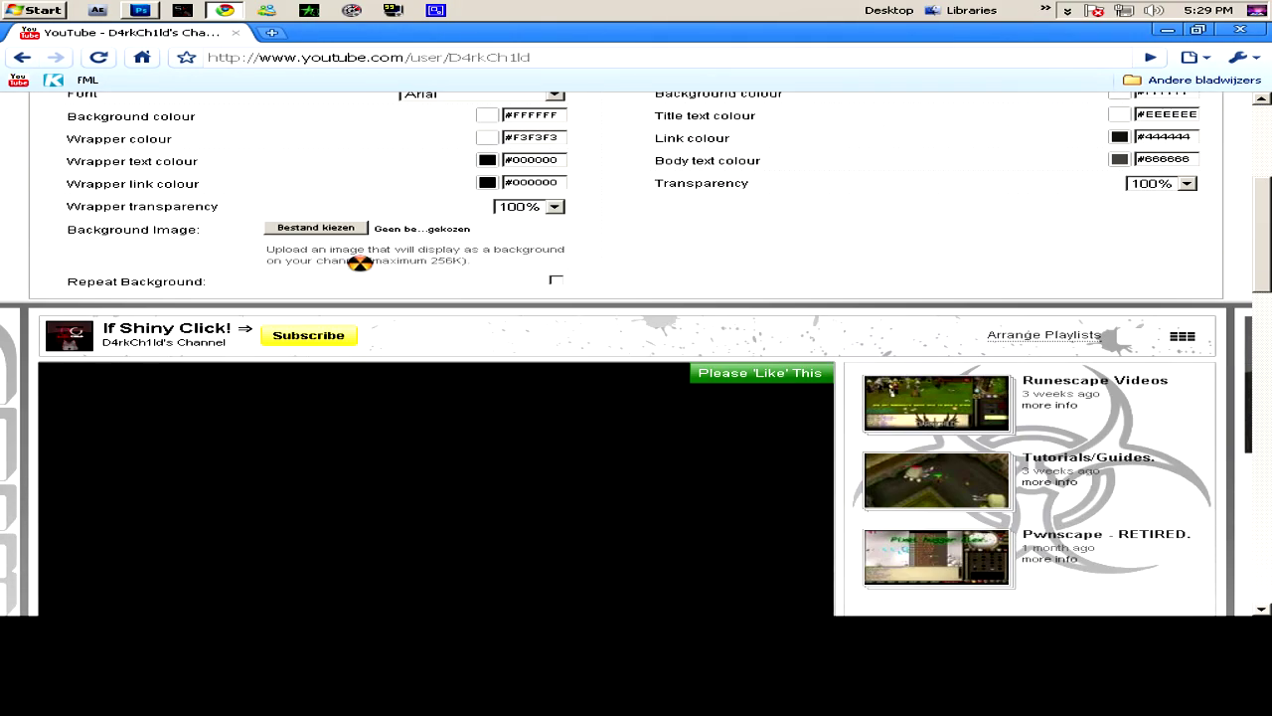
pyautogui.click(359, 231)
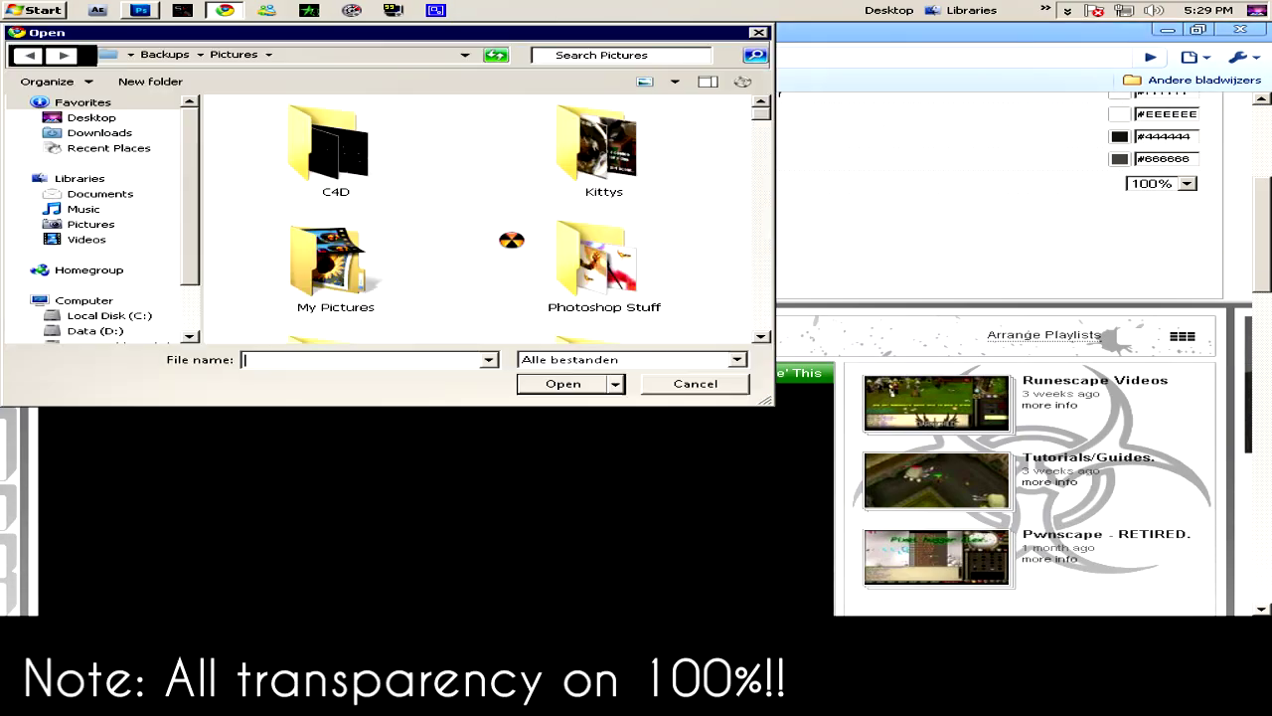
pyautogui.scroll(-2, 491, 236)
pyautogui.scroll(-5, 491, 237)
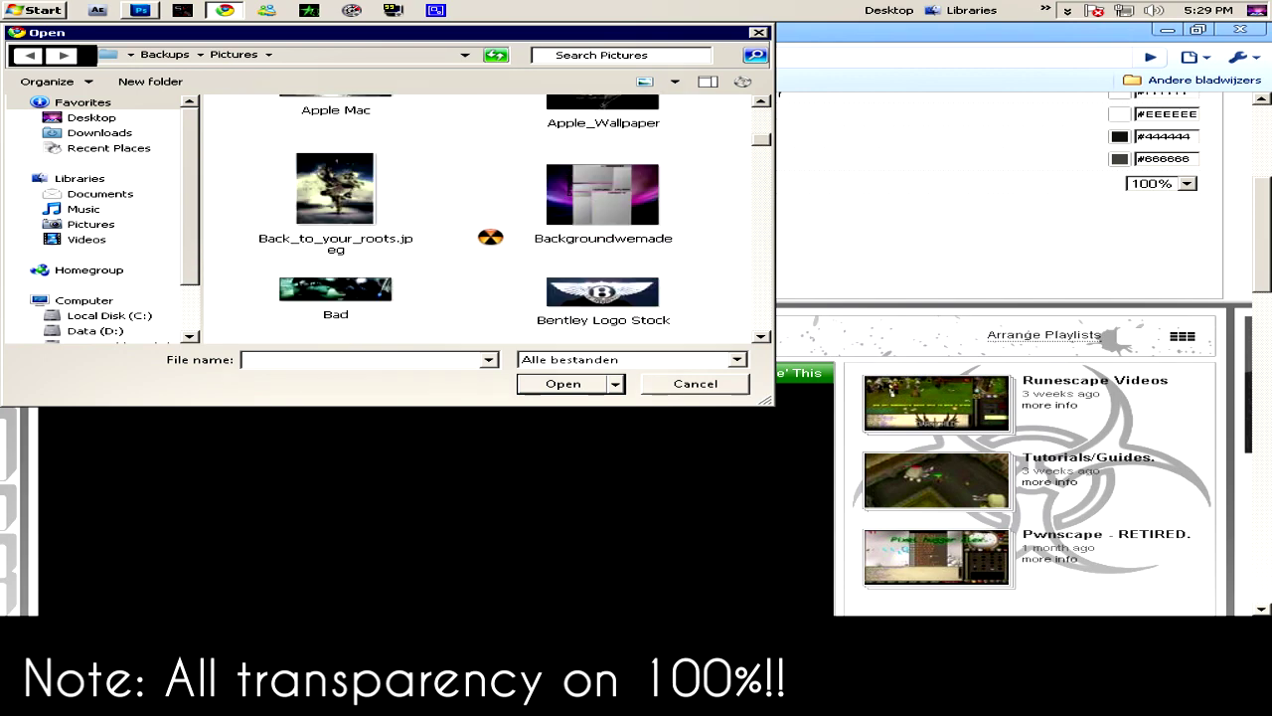
pyautogui.scroll(-2, 510, 239)
pyautogui.scroll(1, 524, 242)
pyautogui.doubleClick(631, 169)
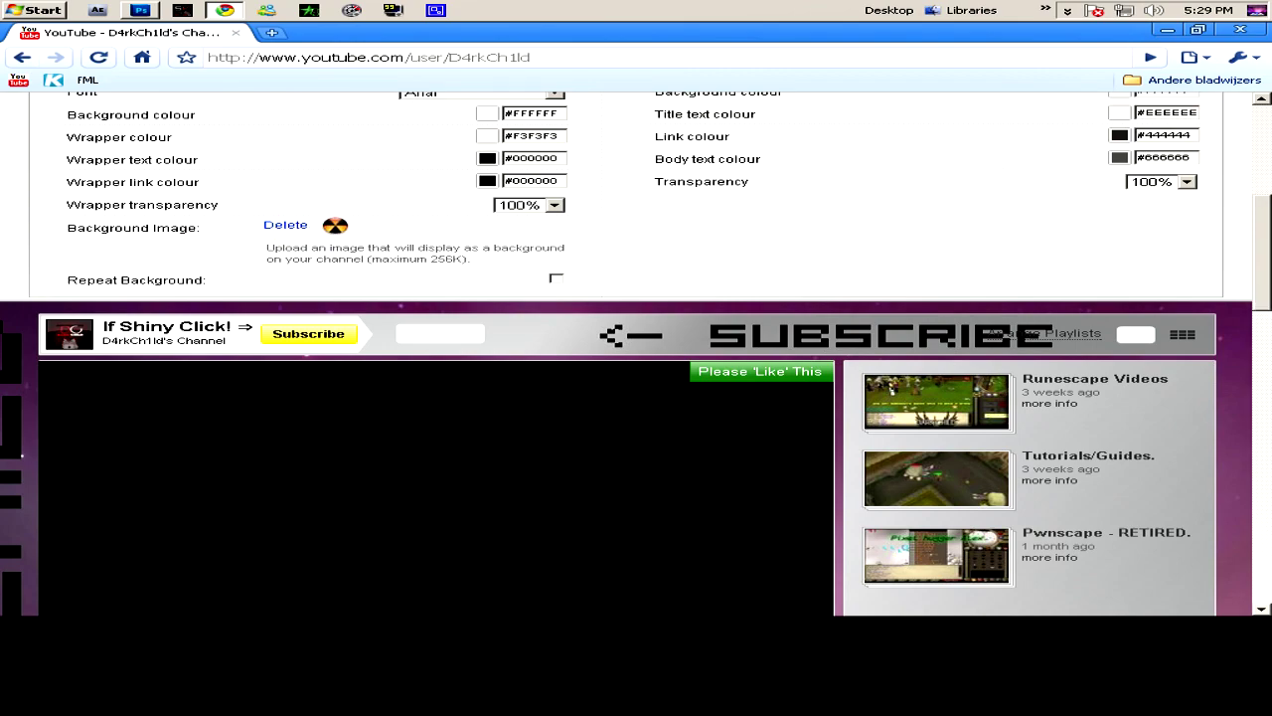
pyautogui.scroll(-2, 338, 223)
pyautogui.scroll(5, 343, 221)
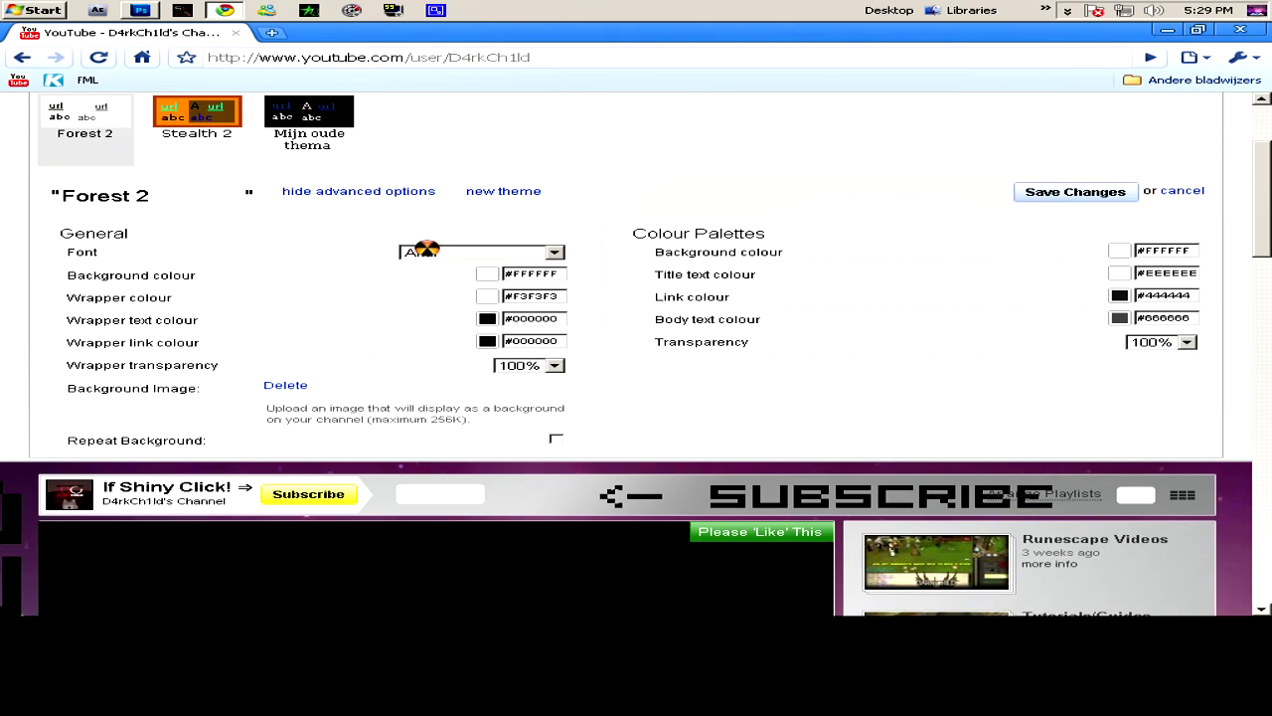
pyautogui.scroll(-2, 467, 267)
pyautogui.click(556, 288)
pyautogui.click(545, 442)
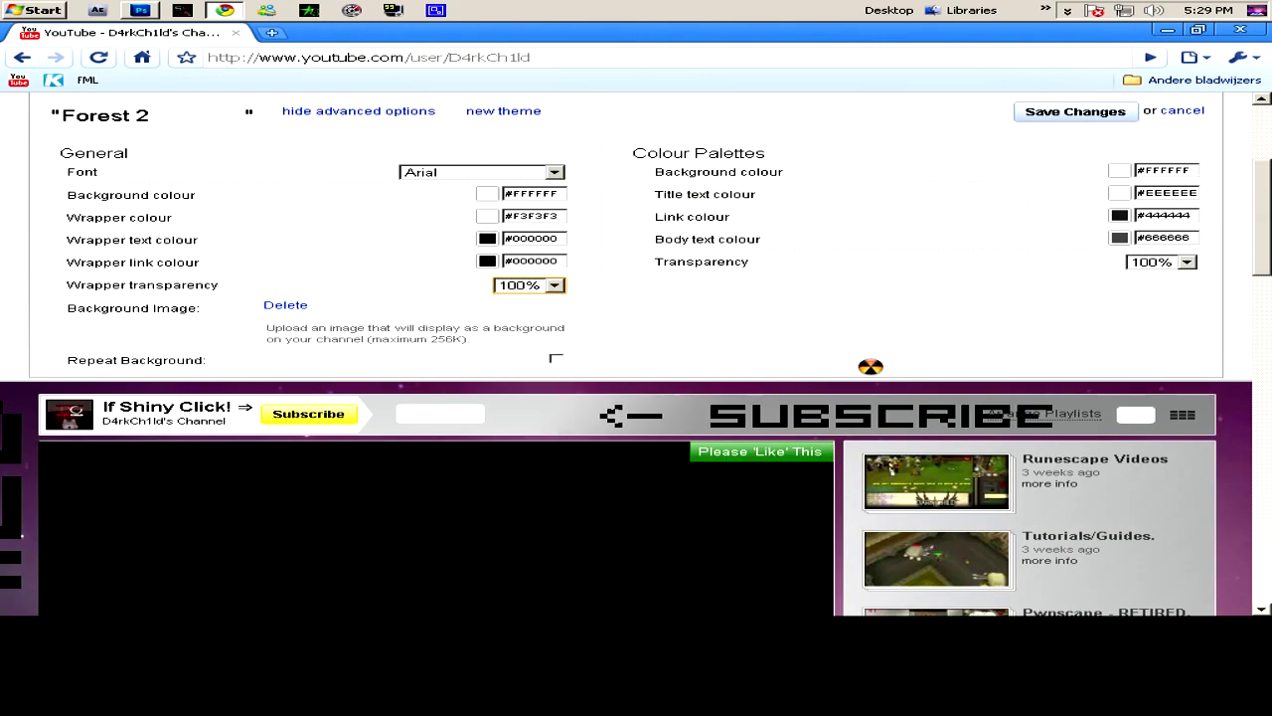
pyautogui.click(1187, 263)
pyautogui.click(1159, 410)
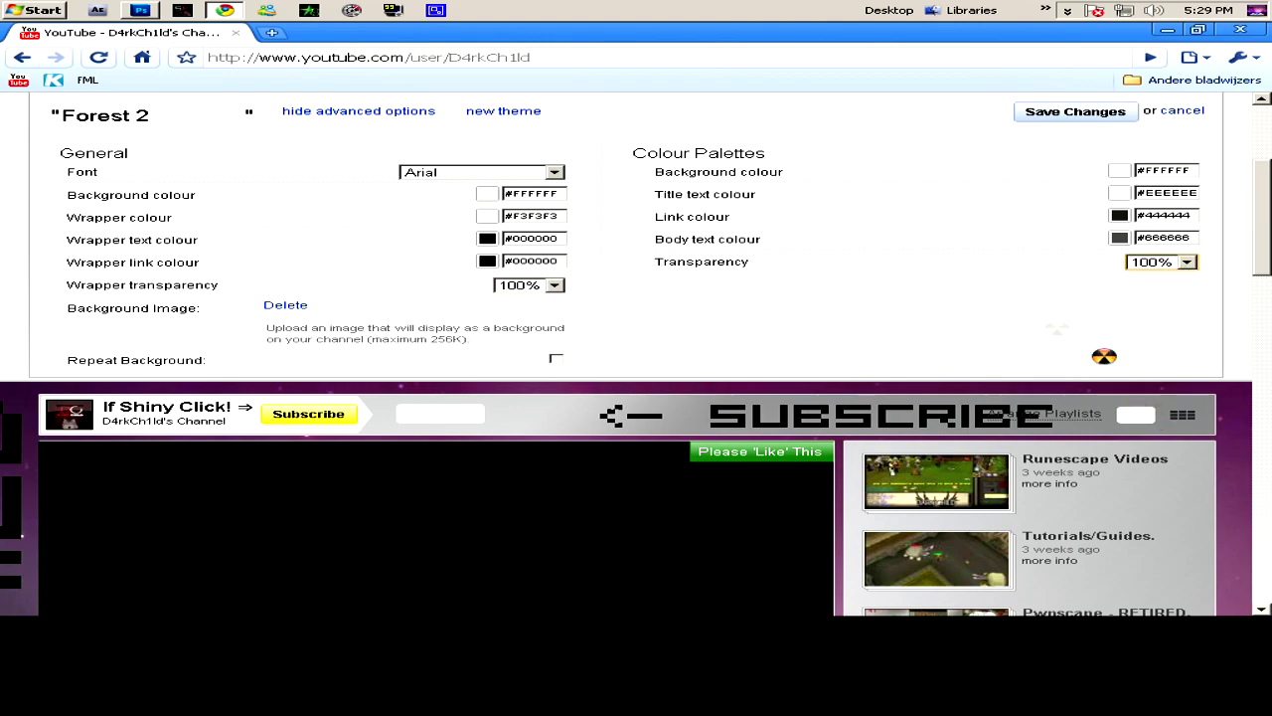
pyautogui.scroll(-2, 677, 276)
pyautogui.scroll(-2, 667, 272)
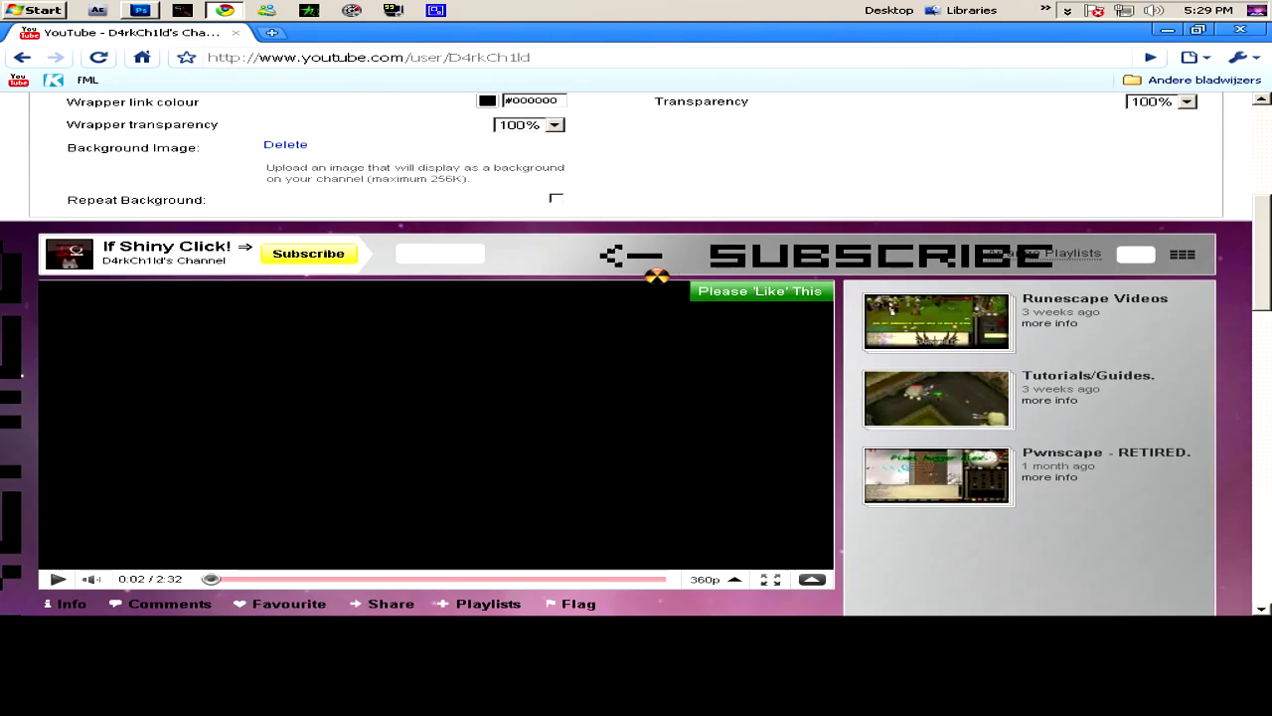
pyautogui.scroll(-2, 142, 213)
pyautogui.scroll(-2, 21, 283)
pyautogui.scroll(-4, 21, 274)
pyautogui.scroll(-2, 21, 273)
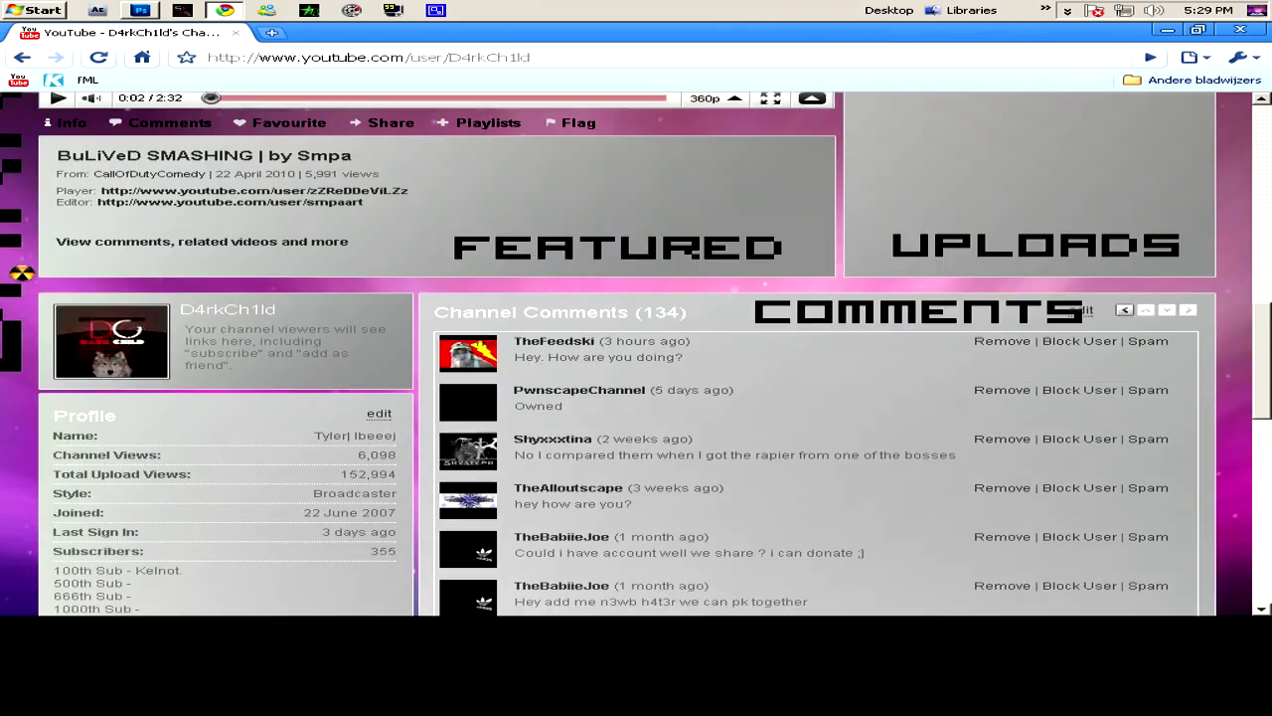
pyautogui.scroll(-1, 21, 273)
pyautogui.scroll(-2, 20, 274)
pyautogui.scroll(2, 21, 273)
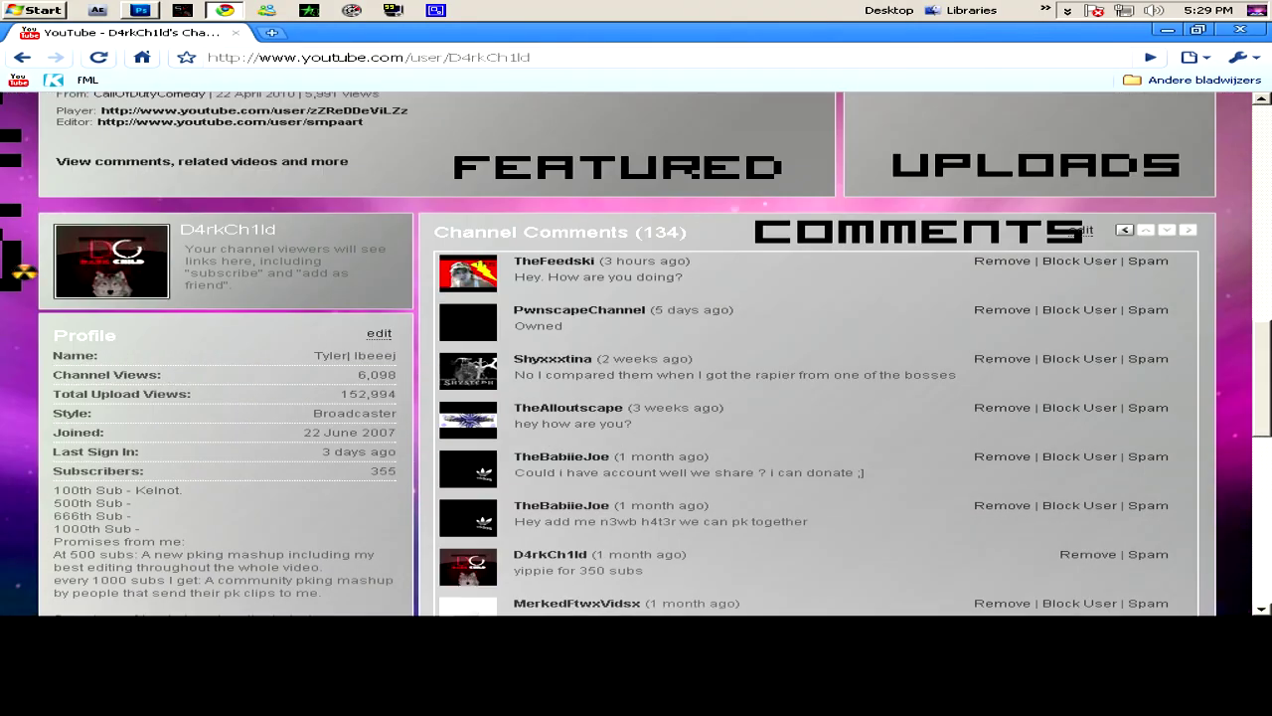
pyautogui.scroll(1, 22, 273)
pyautogui.scroll(2, 24, 273)
pyautogui.scroll(3, 28, 271)
pyautogui.scroll(1, 28, 271)
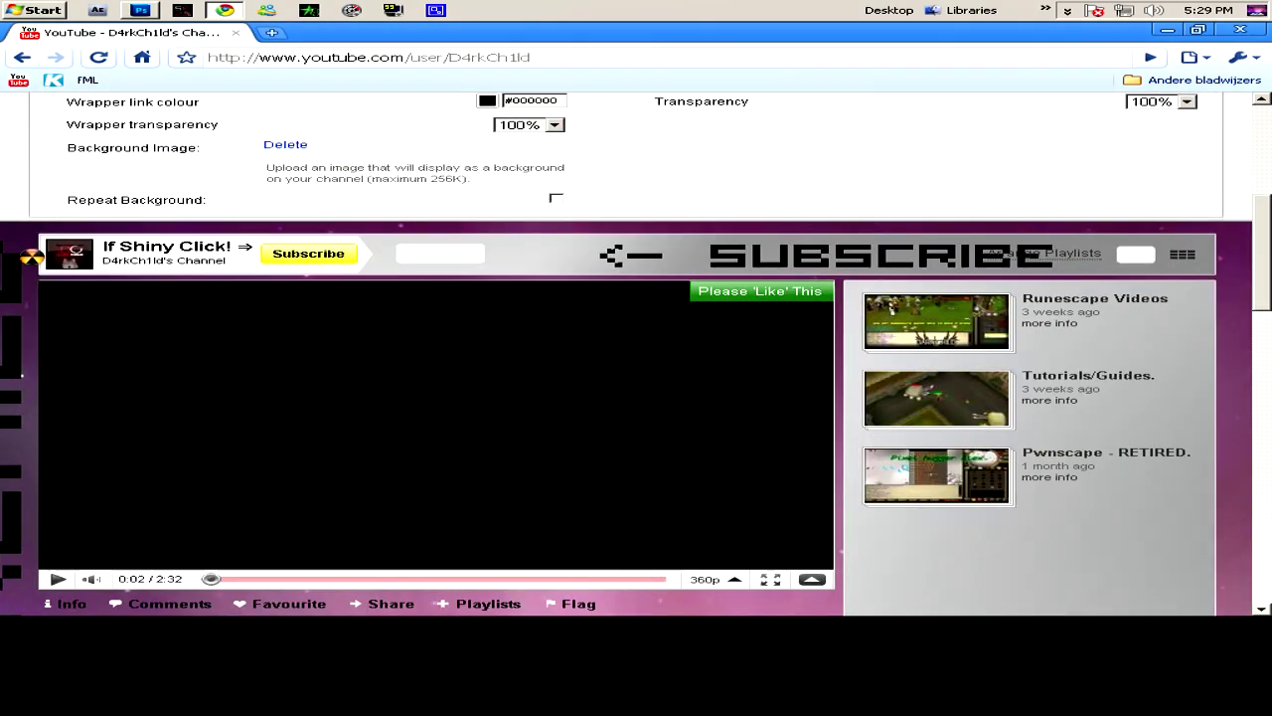
pyautogui.scroll(2, 29, 264)
pyautogui.scroll(1, 40, 249)
pyautogui.scroll(-1, 79, 216)
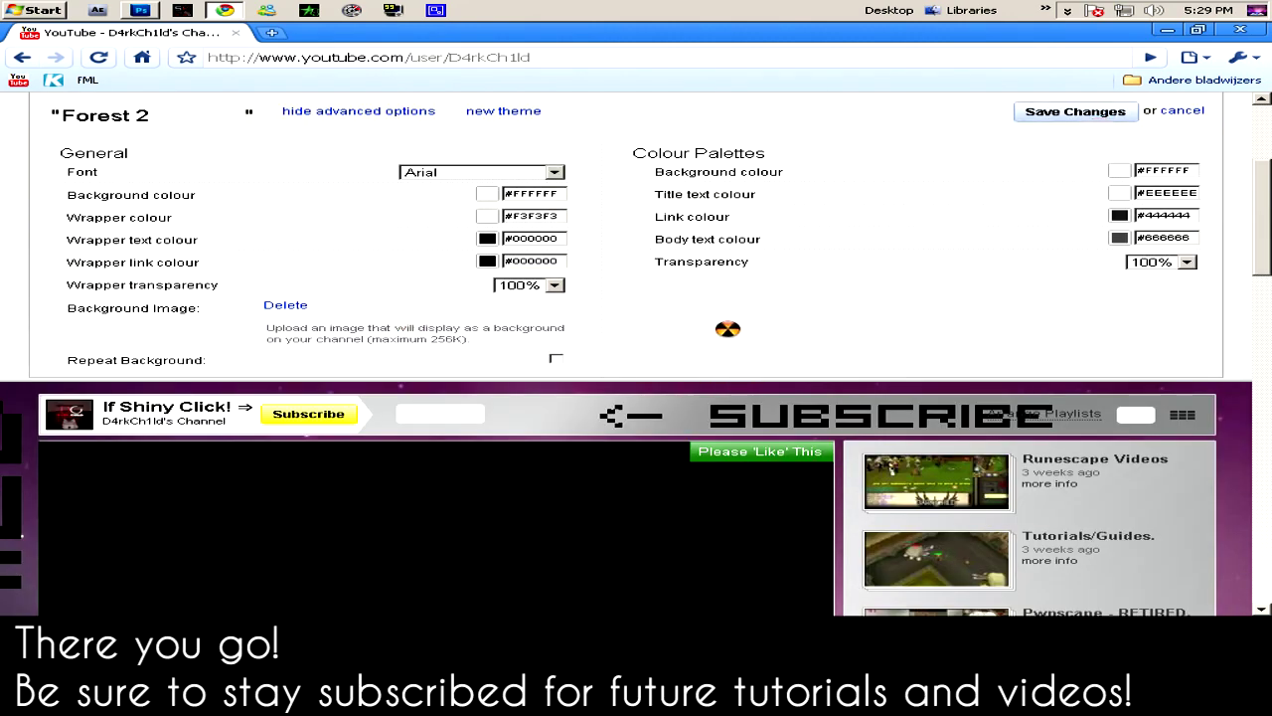
pyautogui.scroll(2, 729, 338)
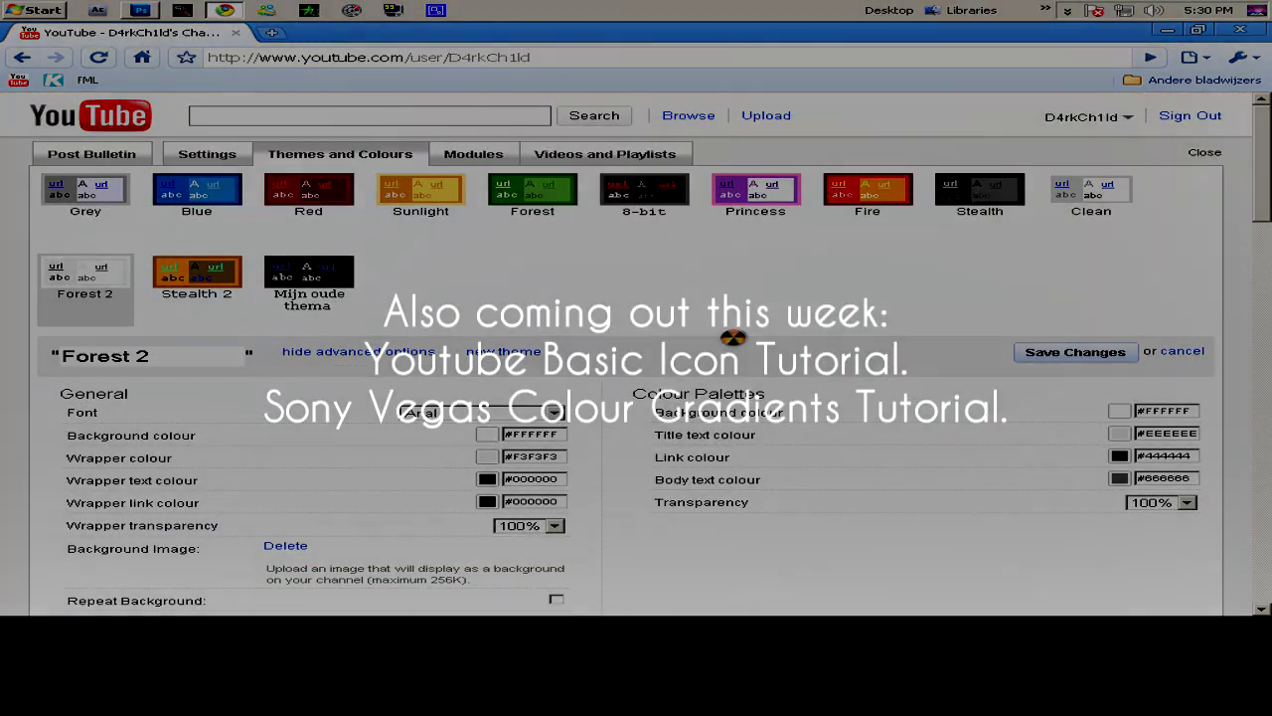